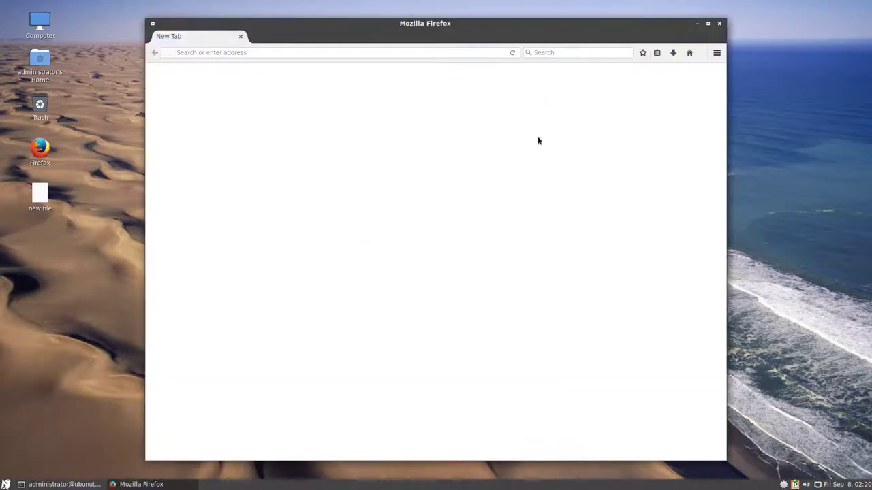
Check Firefox's version information, then close the browser along with its open tabs
{"action": "left_click", "coordinate": [716, 54]}
{"action": "left_click", "coordinate": [692, 285]}
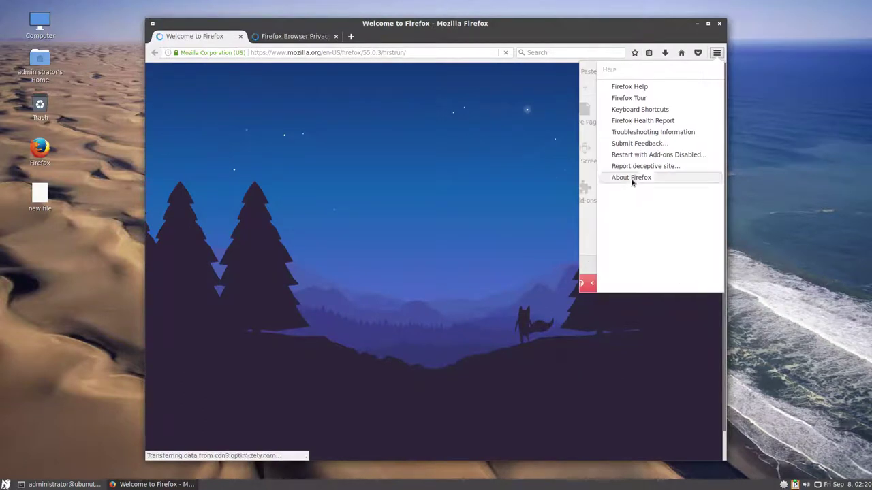
{"action": "left_click", "coordinate": [633, 179]}
{"action": "left_click", "coordinate": [575, 171]}
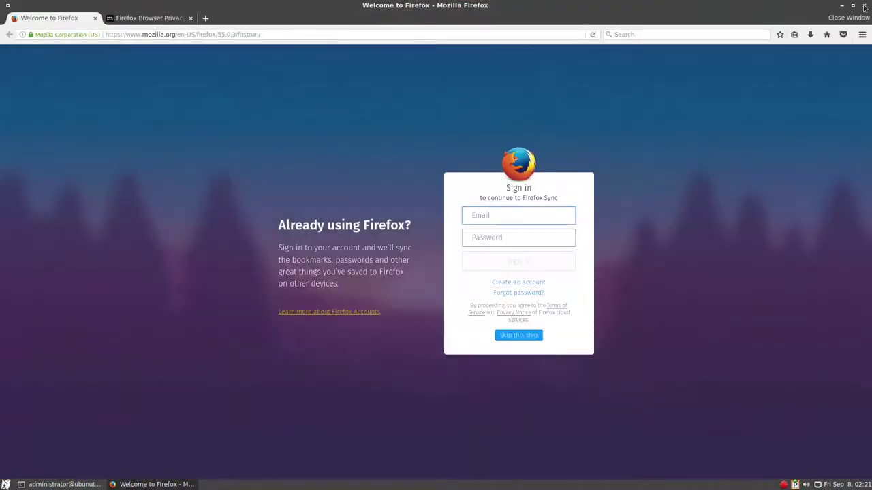
{"action": "left_click", "coordinate": [865, 7]}
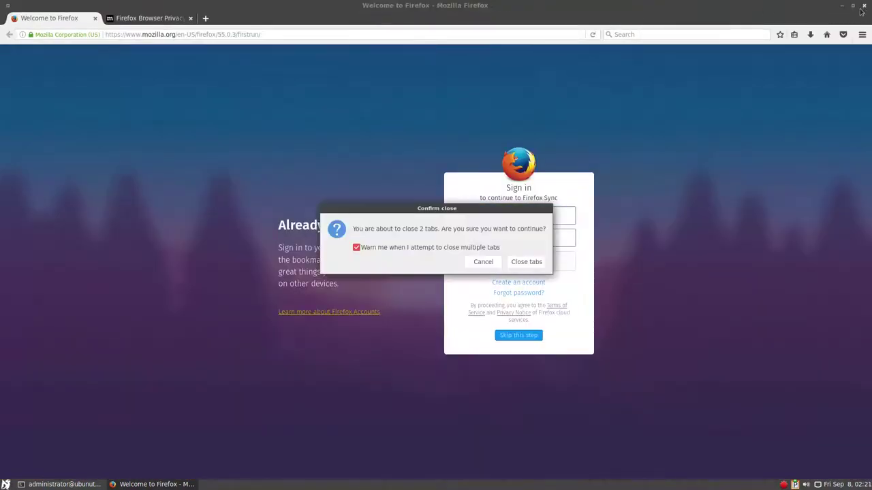
{"action": "left_click", "coordinate": [529, 261]}
Query the running kernel release with uname -r in the terminal and close the terminal window
{"action": "type", "text": "uname -r"}
{"action": "key", "text": "Return"}
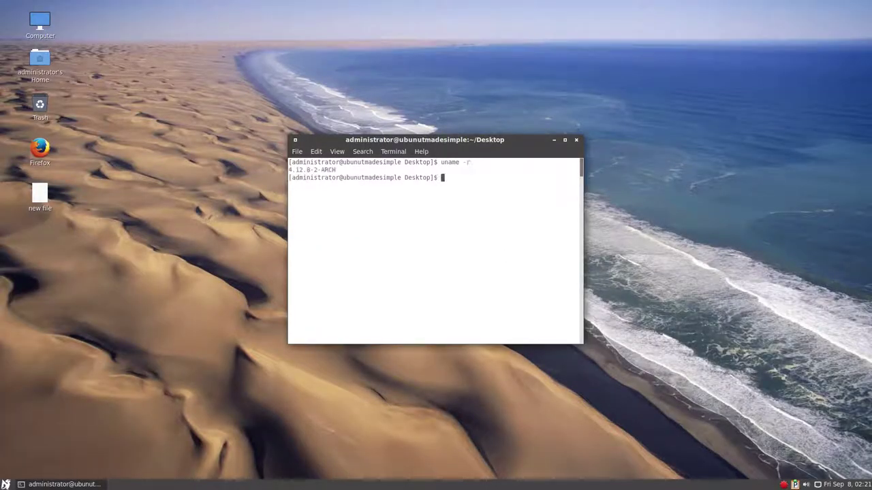
{"action": "left_click", "coordinate": [576, 140]}
Create an untitled folder on the desktop and organize the desktop icons by name
{"action": "right_click", "coordinate": [394, 181]}
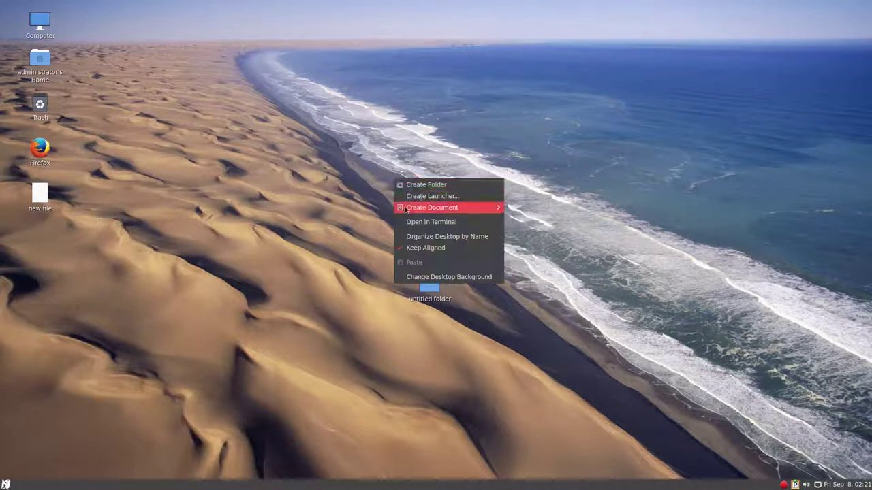
{"action": "left_click", "coordinate": [409, 236]}
Examine the background, theme, font and interface options in Appearance Preferences, then close the window
{"action": "right_click", "coordinate": [410, 238]}
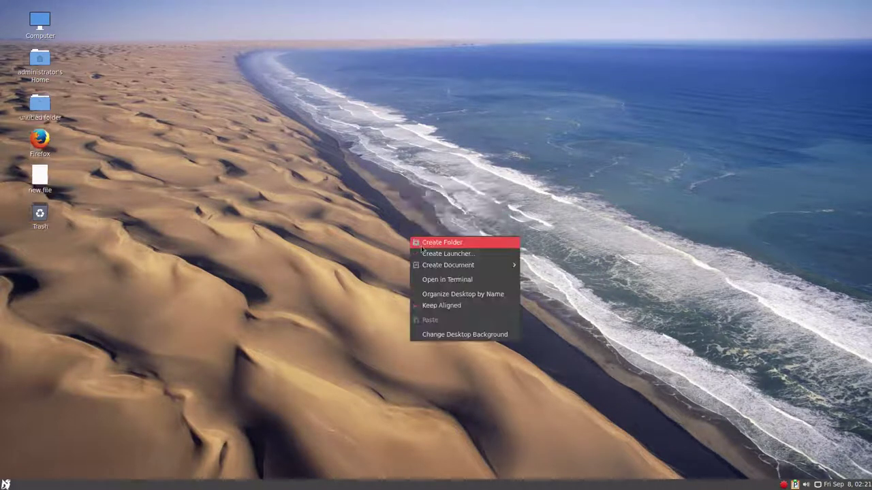
{"action": "left_click", "coordinate": [440, 334]}
{"action": "left_click_drag", "start_coordinate": [449, 112], "coordinate": [477, 0]}
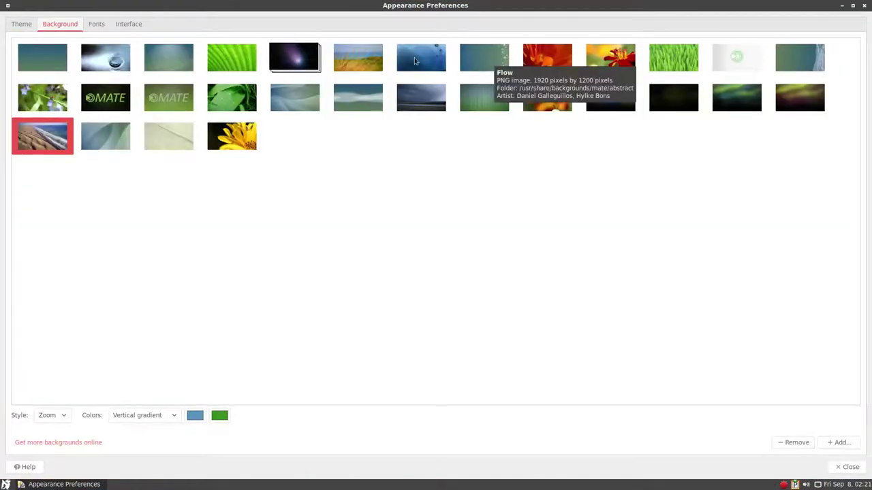
{"action": "left_click", "coordinate": [23, 24]}
{"action": "left_click", "coordinate": [91, 25]}
{"action": "left_click", "coordinate": [119, 25]}
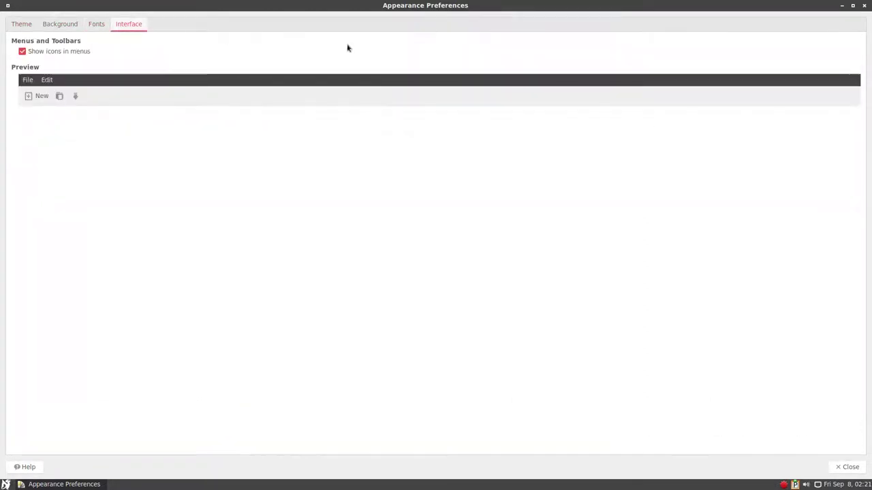
{"action": "left_click", "coordinate": [864, 6]}
{"action": "right_click", "coordinate": [382, 200]}
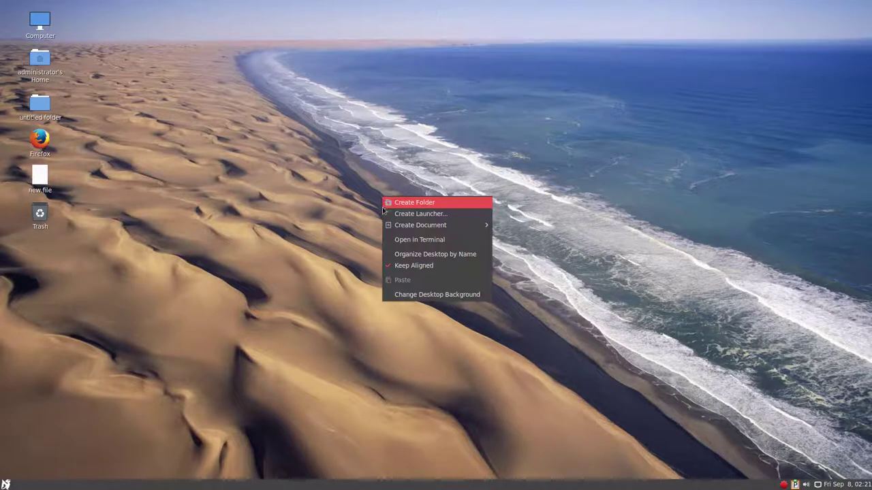
{"action": "left_click", "coordinate": [231, 181]}
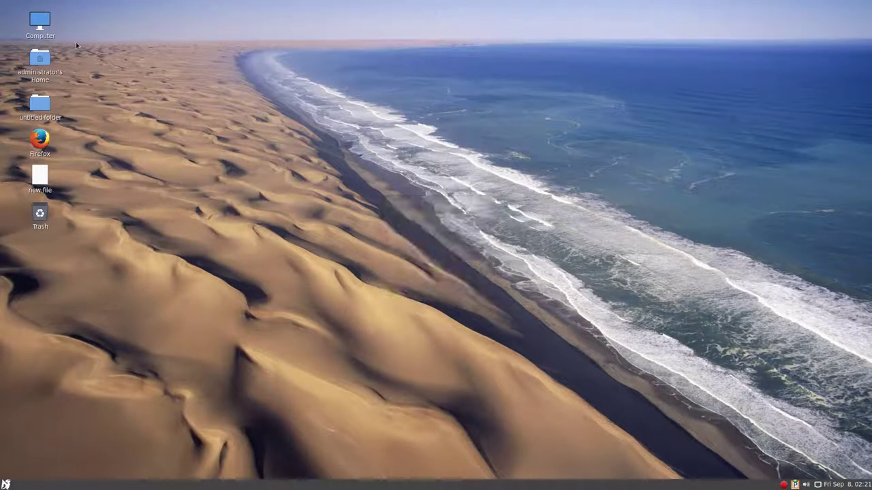
Look at the Computer location, then check the Caja file manager's version information from the home folder, closing each window
{"action": "double_click", "coordinate": [39, 21]}
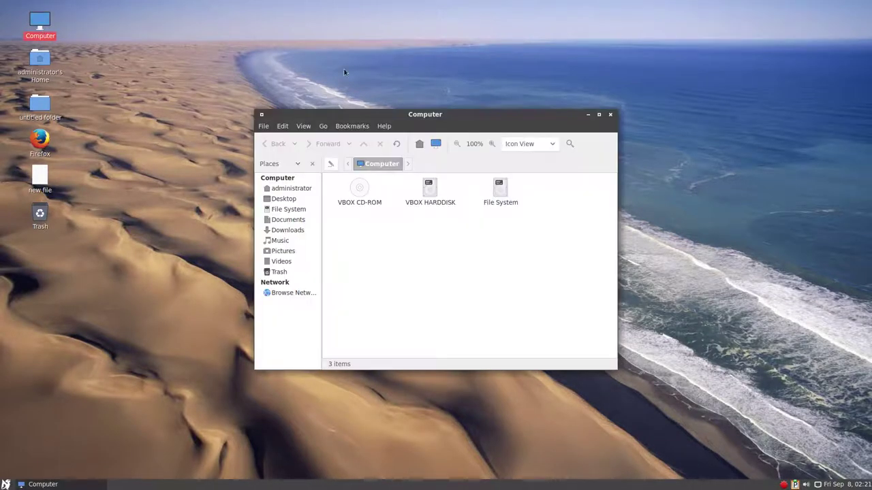
{"action": "left_click", "coordinate": [610, 114]}
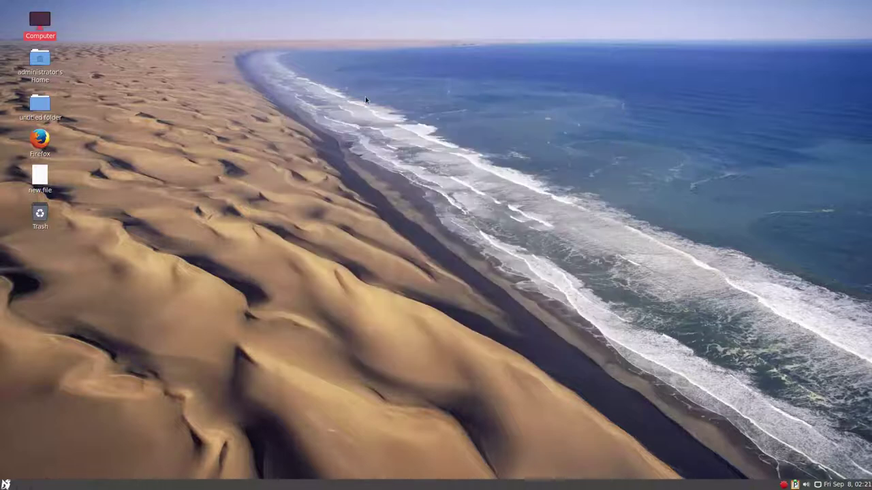
{"action": "double_click", "coordinate": [39, 73]}
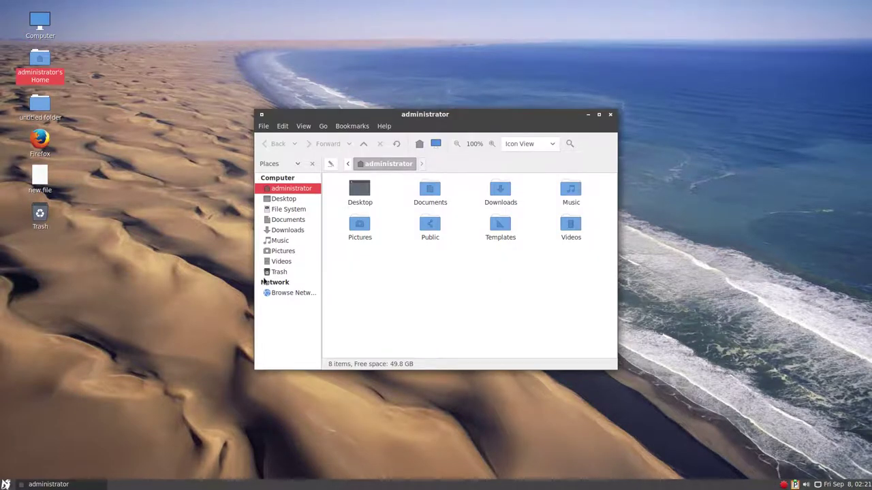
{"action": "left_click", "coordinate": [384, 126]}
{"action": "left_click", "coordinate": [389, 151]}
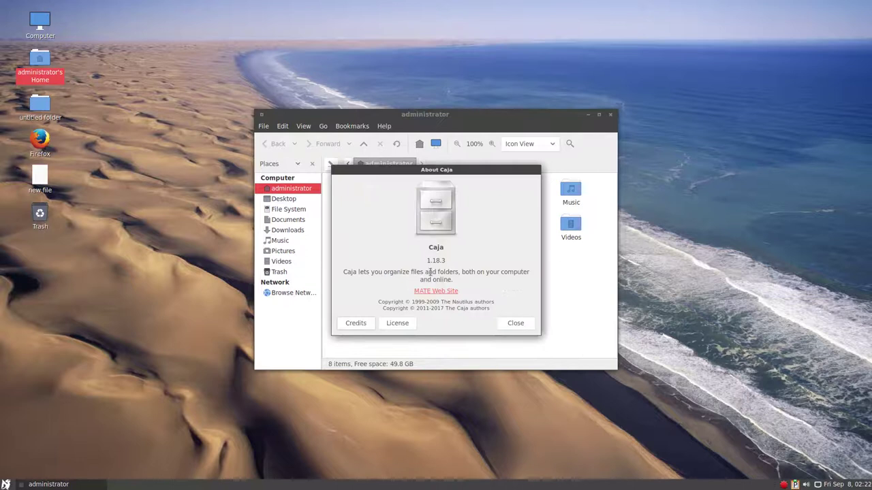
{"action": "left_click", "coordinate": [516, 323]}
{"action": "left_click", "coordinate": [611, 114]}
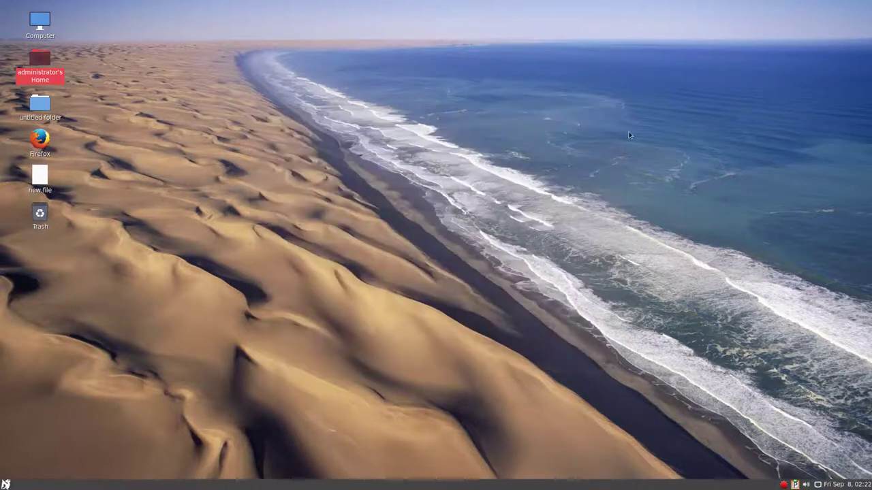
View the panel clock's calendar and the clipboard manager's Edit Clipboard window, closing both
{"action": "left_click", "coordinate": [825, 484]}
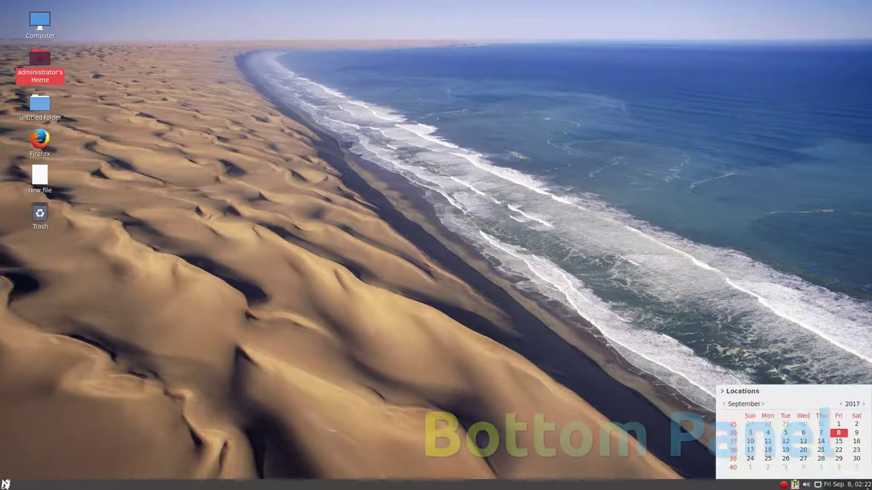
{"action": "left_click", "coordinate": [826, 484]}
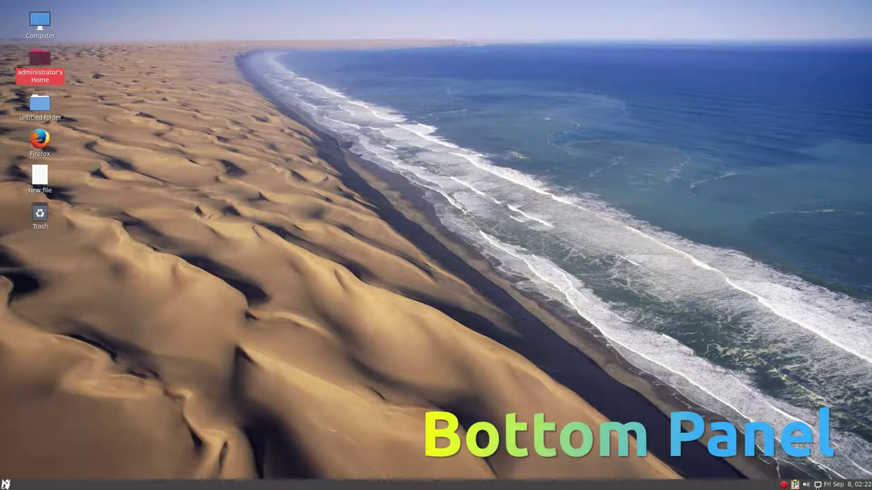
{"action": "left_click", "coordinate": [794, 484]}
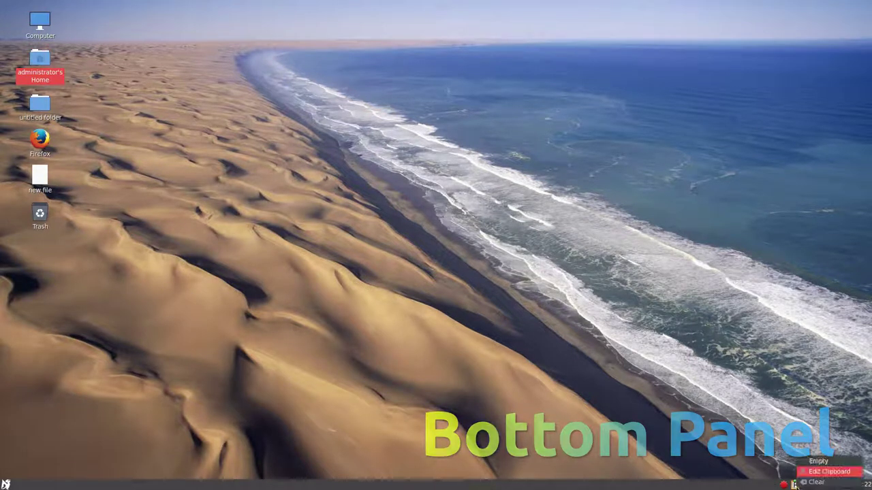
{"action": "left_click", "coordinate": [828, 469]}
{"action": "left_click", "coordinate": [458, 254]}
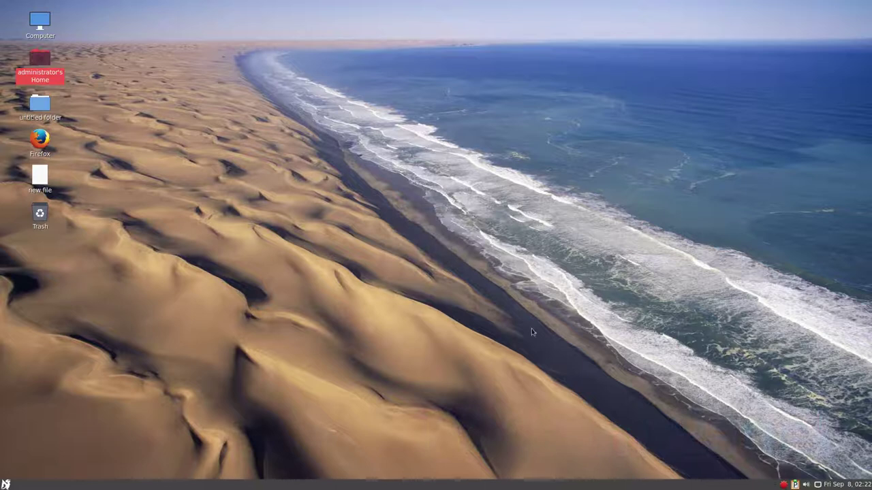
Apply the available package updates, authenticate with the account password and minimize the Package Manager
{"action": "left_click", "coordinate": [784, 484]}
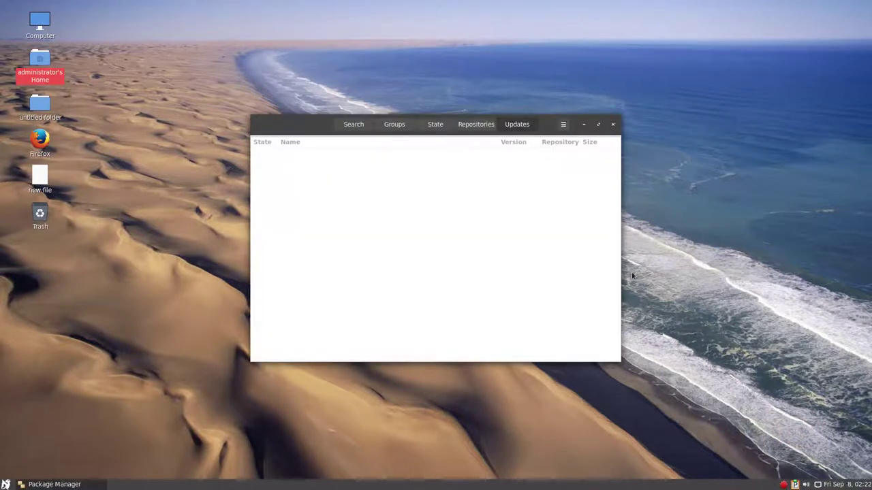
{"action": "scroll", "coordinate": [450, 215], "scroll_direction": "down", "scroll_amount": 8}
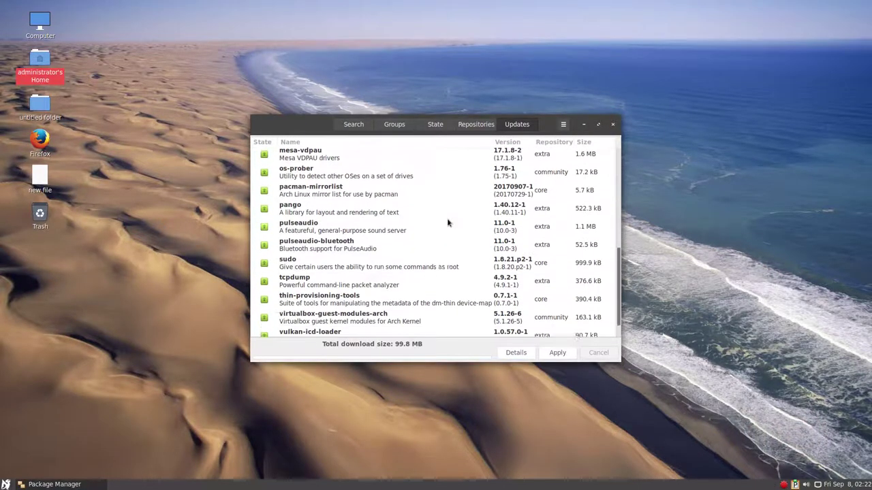
{"action": "left_click", "coordinate": [557, 353]}
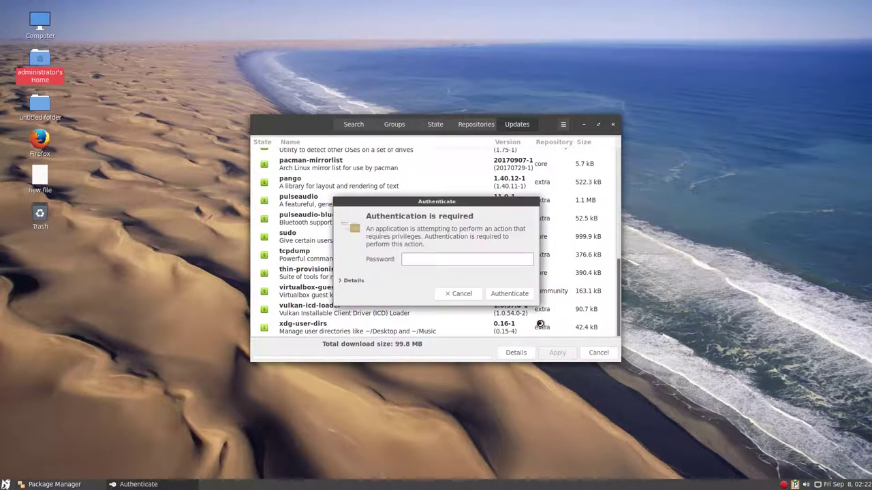
{"action": "type", "text": "*****"}
{"action": "key", "text": "Return"}
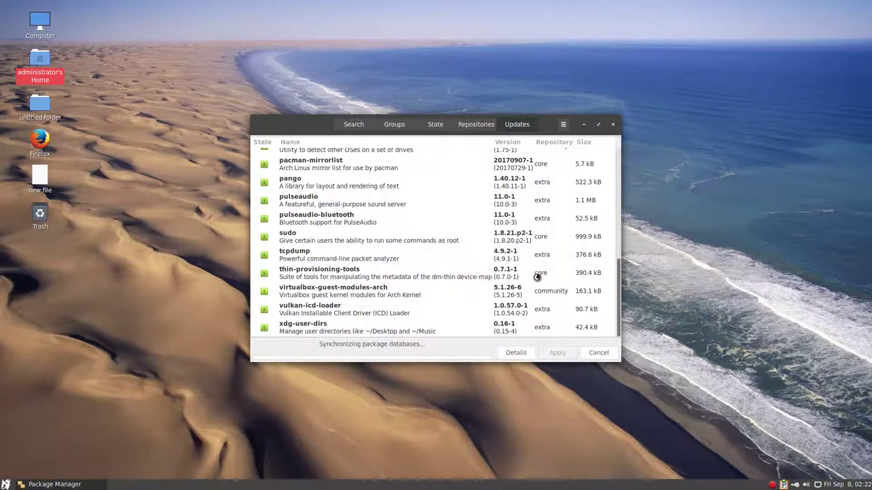
{"action": "left_click", "coordinate": [583, 125]}
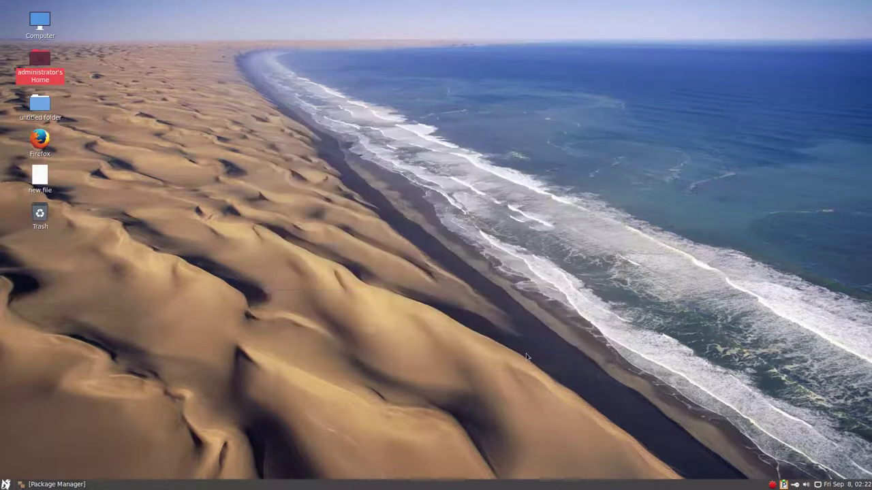
View the version information of the MATE Panel and close it
{"action": "right_click", "coordinate": [488, 485]}
{"action": "left_click", "coordinate": [502, 473]}
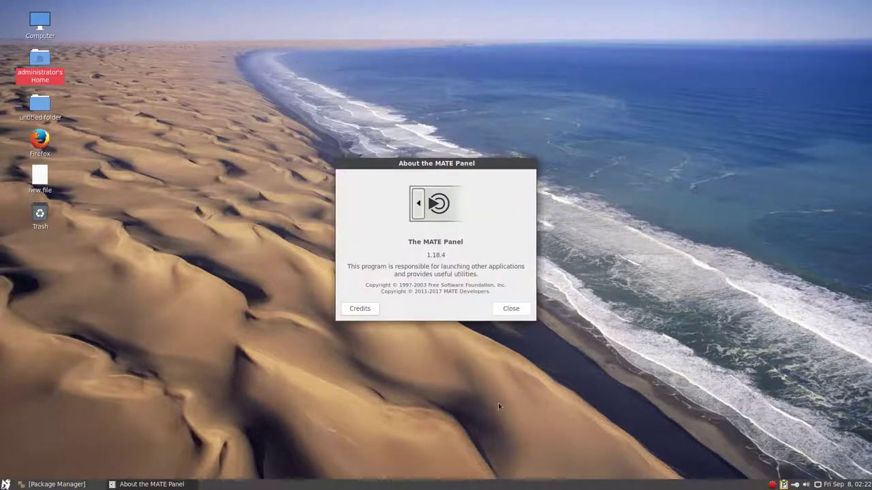
{"action": "left_click", "coordinate": [514, 314]}
Open the bottom panel's help in the Desktop User Guide and maximize the guide window
{"action": "right_click", "coordinate": [513, 484]}
{"action": "left_click", "coordinate": [524, 459]}
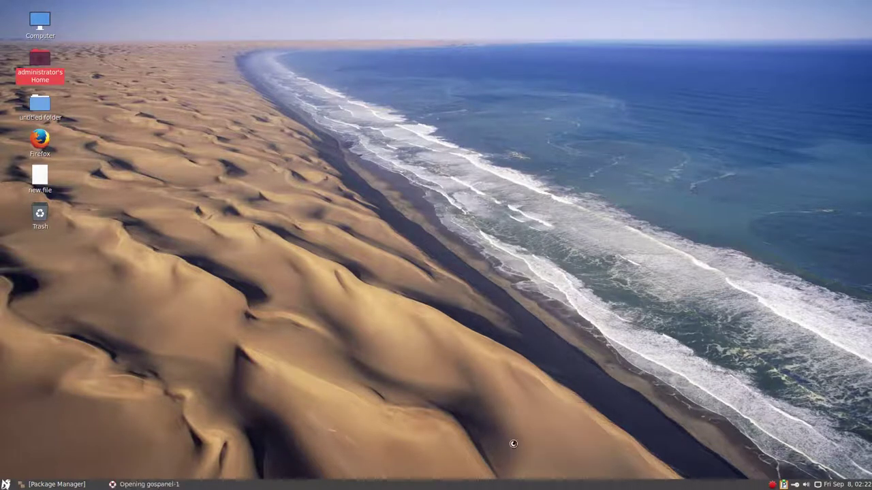
{"action": "left_click_drag", "start_coordinate": [494, 122], "coordinate": [493, 2]}
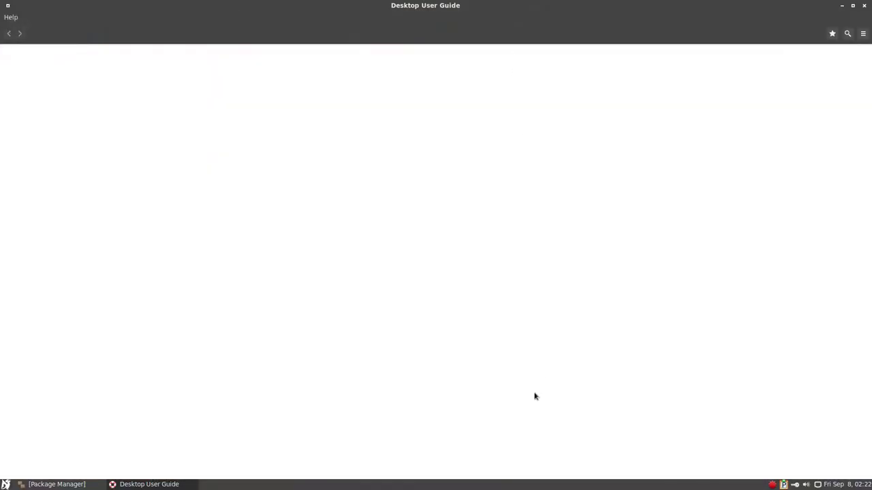
Add a new panel to the desktop and delete it again
{"action": "right_click", "coordinate": [545, 486]}
{"action": "left_click", "coordinate": [560, 449]}
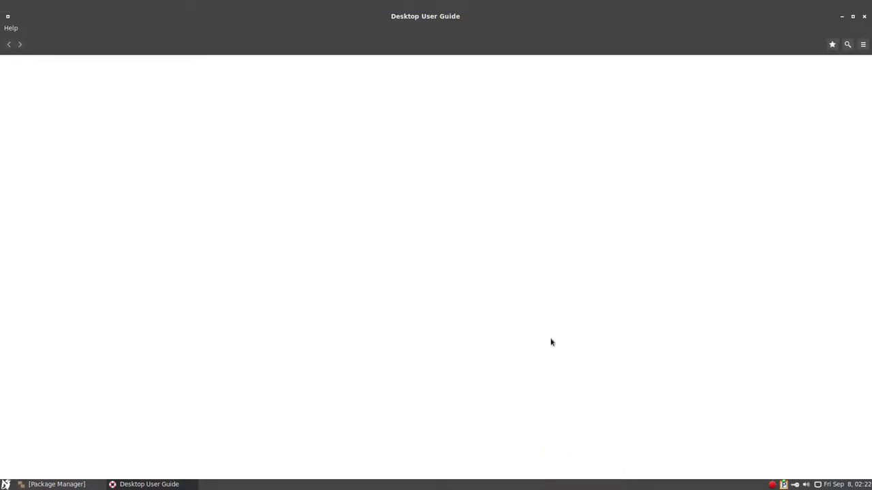
{"action": "right_click", "coordinate": [578, 8]}
{"action": "left_click", "coordinate": [592, 38]}
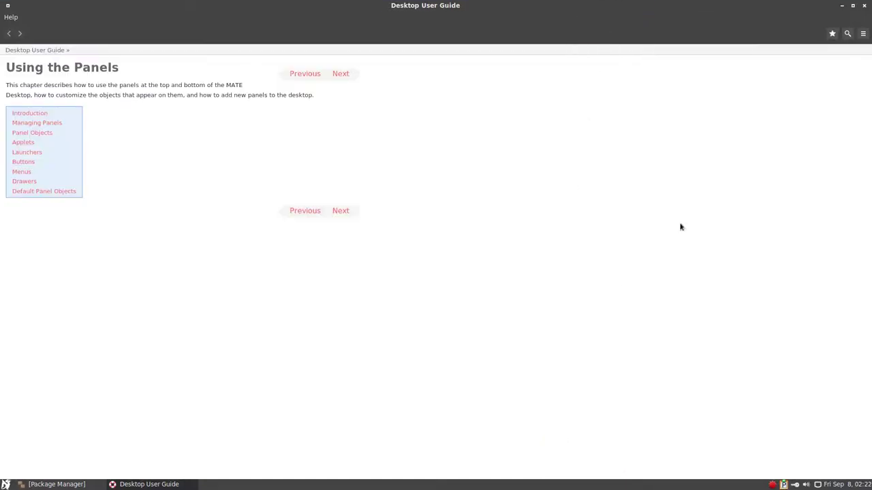
Close the Desktop User Guide and set the bottom panel's size to 34 pixels
{"action": "left_click", "coordinate": [863, 5]}
{"action": "right_click", "coordinate": [490, 481]}
{"action": "left_click", "coordinate": [510, 422]}
{"action": "left_click", "coordinate": [461, 230]}
{"action": "left_click", "coordinate": [461, 231]}
{"action": "left_click", "coordinate": [462, 231]}
{"action": "left_click", "coordinate": [462, 231]}
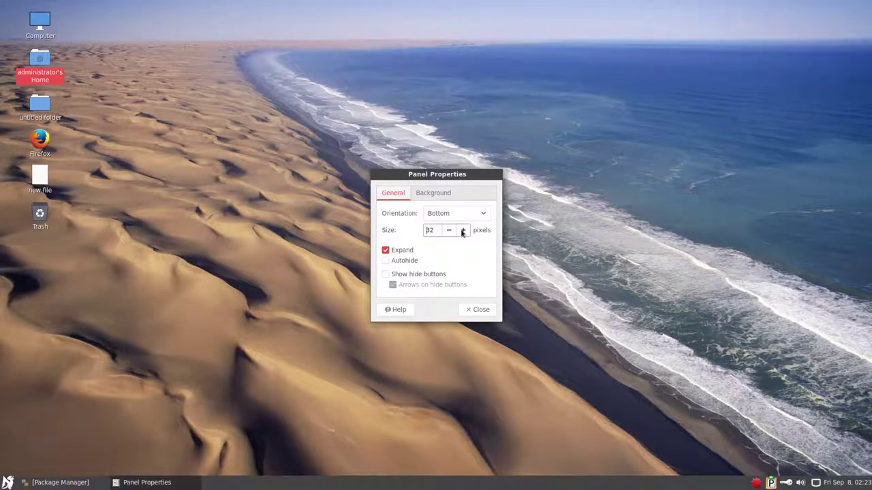
{"action": "left_click", "coordinate": [463, 232]}
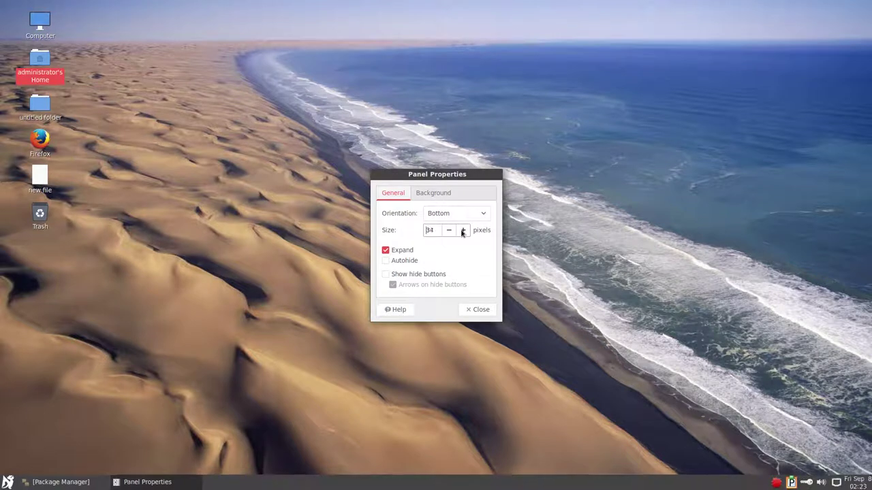
Try the panel with Left orientation, then return its orientation to Bottom
{"action": "left_click", "coordinate": [449, 214]}
{"action": "left_click", "coordinate": [446, 226]}
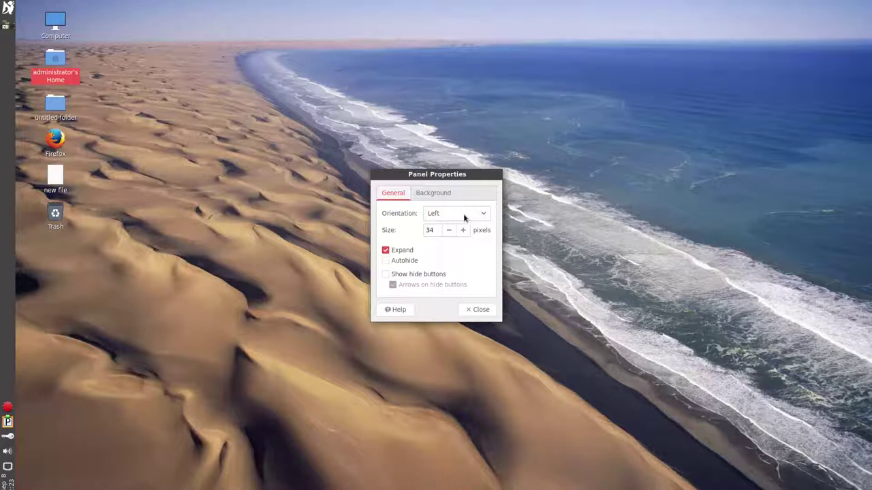
{"action": "left_click", "coordinate": [463, 217]}
{"action": "left_click", "coordinate": [459, 200]}
View the panel's background options and close Panel Properties
{"action": "left_click", "coordinate": [439, 195]}
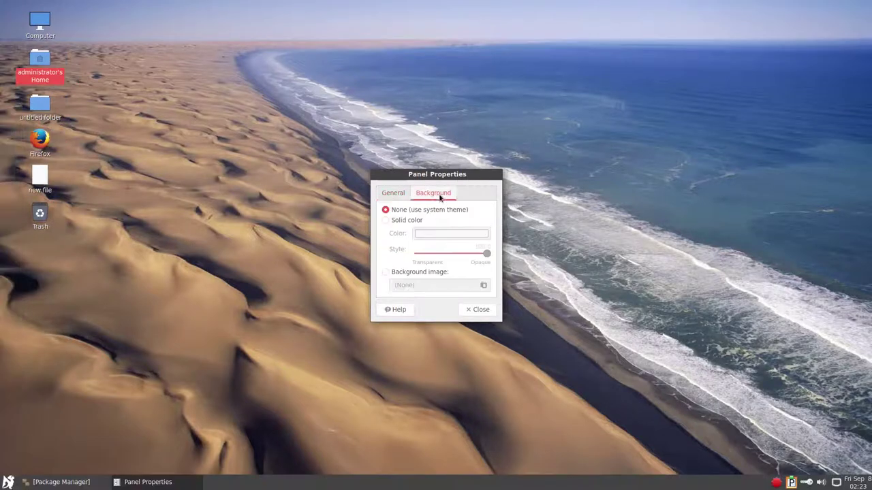
{"action": "left_click", "coordinate": [477, 310]}
Browse the list of applets and launchers that can be added to the bottom panel
{"action": "right_click", "coordinate": [332, 478]}
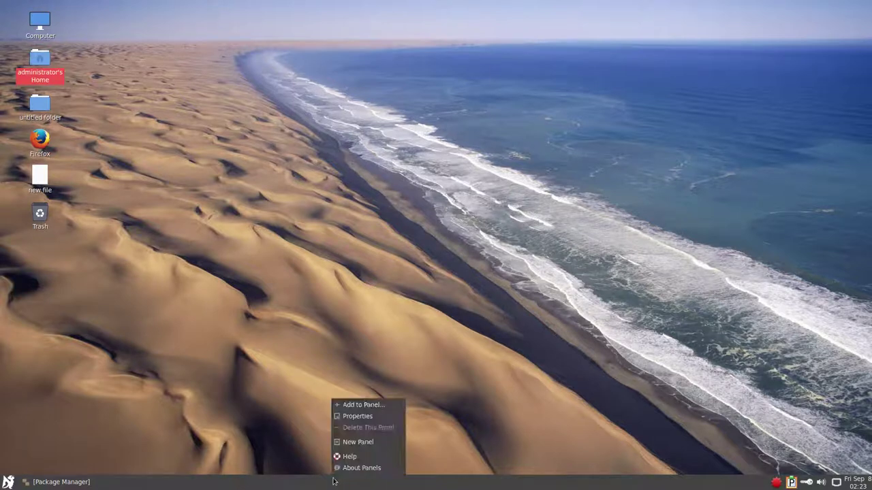
{"action": "left_click", "coordinate": [373, 403]}
{"action": "scroll", "coordinate": [406, 234], "scroll_direction": "down", "scroll_amount": 10}
{"action": "scroll", "coordinate": [406, 234], "scroll_direction": "down", "scroll_amount": 3}
{"action": "scroll", "coordinate": [406, 234], "scroll_direction": "up", "scroll_amount": 10}
{"action": "scroll", "coordinate": [406, 234], "scroll_direction": "up", "scroll_amount": 5}
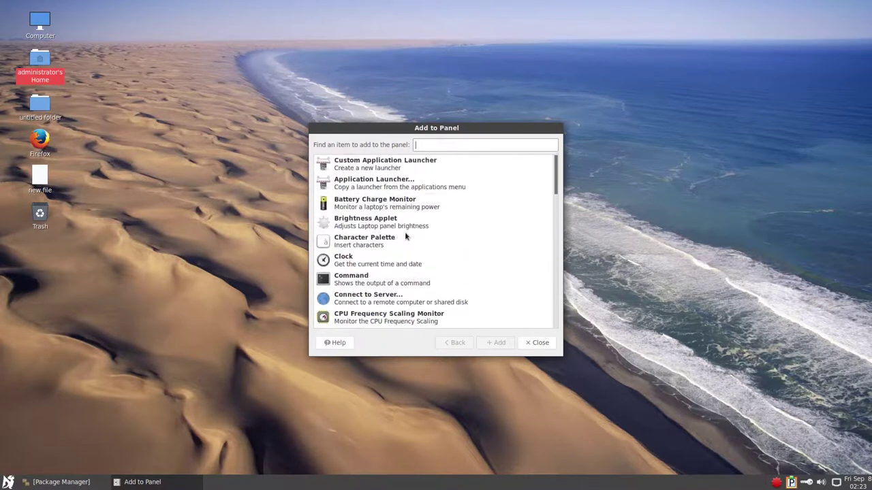
Add a LibreOffice Writer launcher from the Office applications to the bottom panel
{"action": "left_click", "coordinate": [400, 185]}
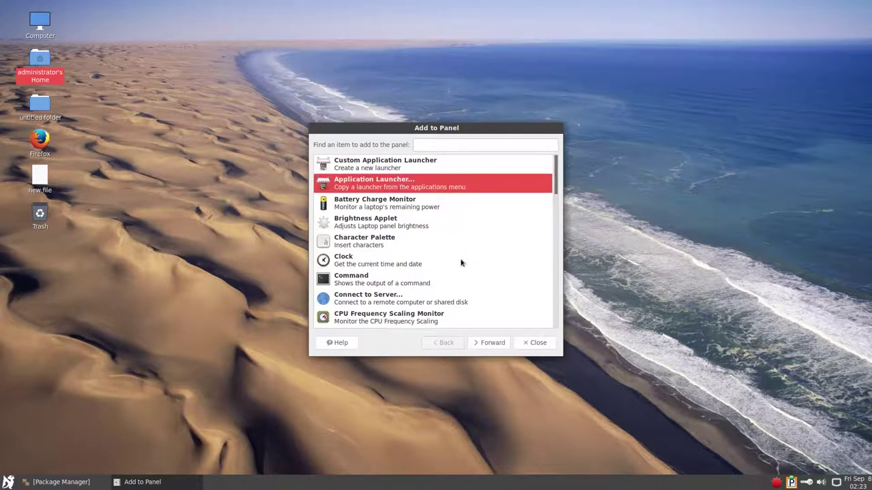
{"action": "left_click", "coordinate": [489, 344]}
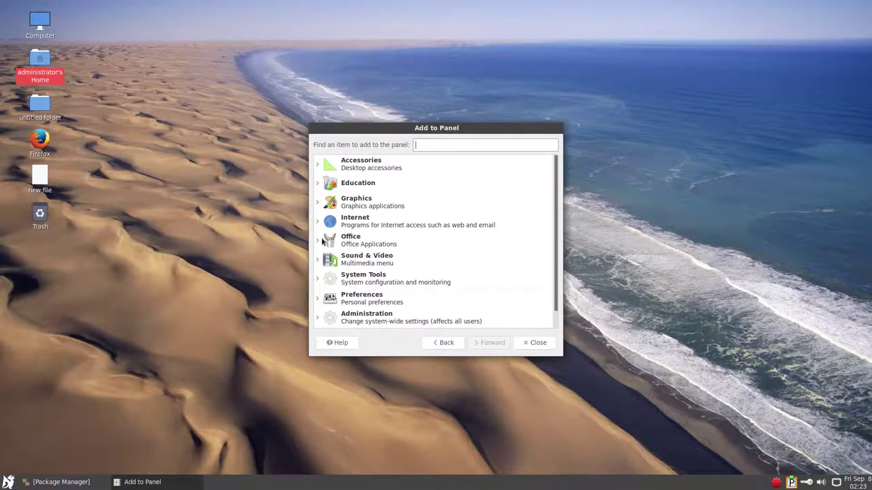
{"action": "left_click", "coordinate": [323, 234]}
{"action": "left_click", "coordinate": [317, 239]}
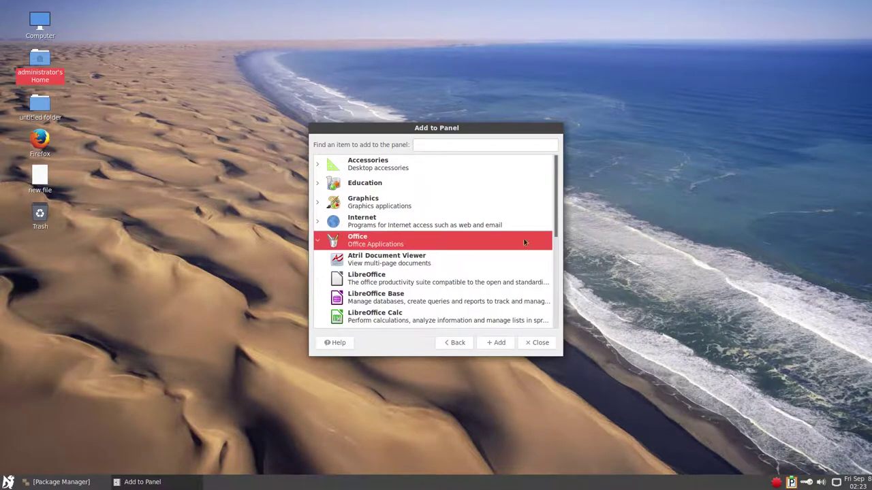
{"action": "scroll", "coordinate": [454, 271], "scroll_direction": "down", "scroll_amount": 3}
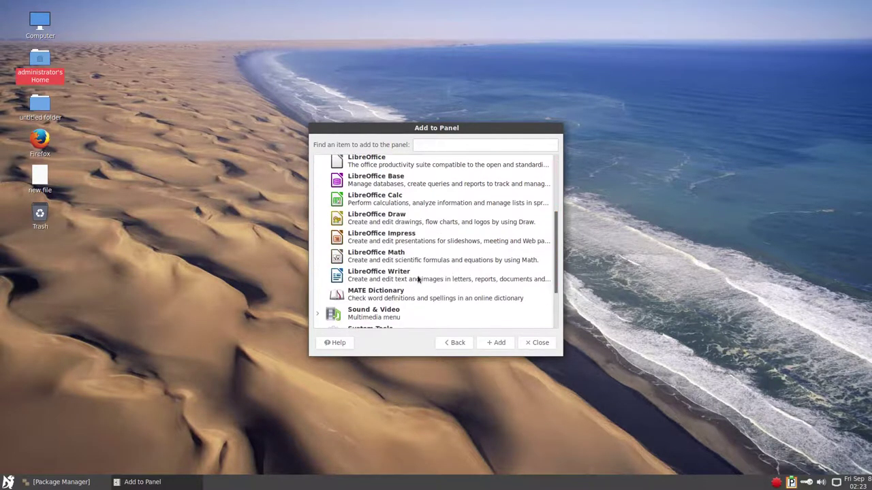
{"action": "left_click", "coordinate": [420, 279]}
{"action": "left_click", "coordinate": [495, 343]}
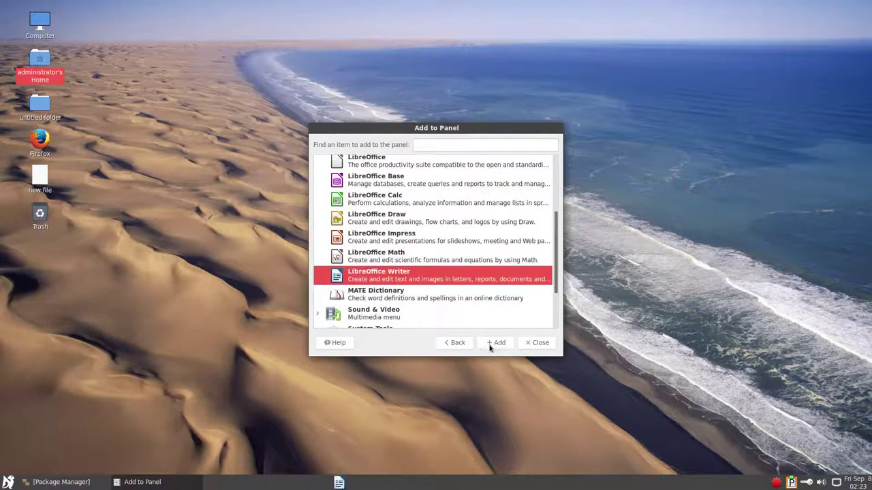
Move the LibreOffice Writer launcher beside the panel's system tray icons and close Add to Panel
{"action": "right_click", "coordinate": [339, 482]}
{"action": "left_click", "coordinate": [353, 454]}
{"action": "left_click", "coordinate": [756, 477]}
{"action": "left_click", "coordinate": [537, 342]}
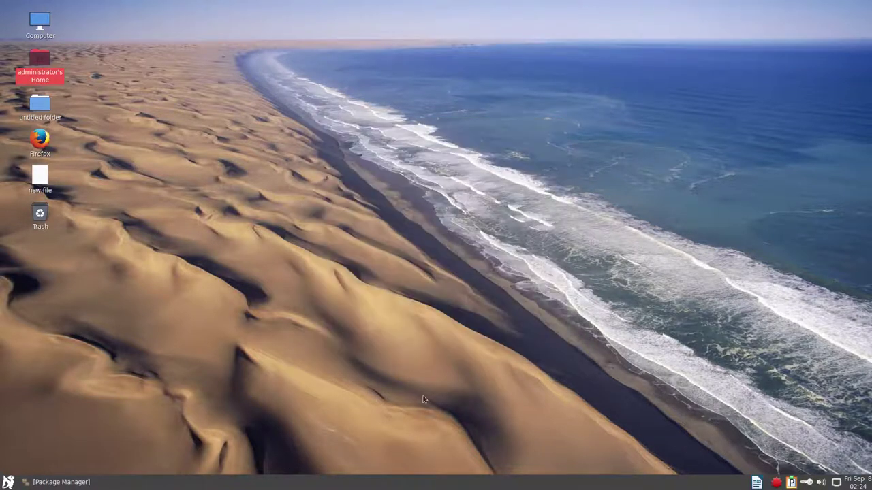
Check the Package Manager window briefly, then view the Main Menu editor's entries and close it
{"action": "left_click", "coordinate": [81, 484]}
{"action": "left_click", "coordinate": [58, 483]}
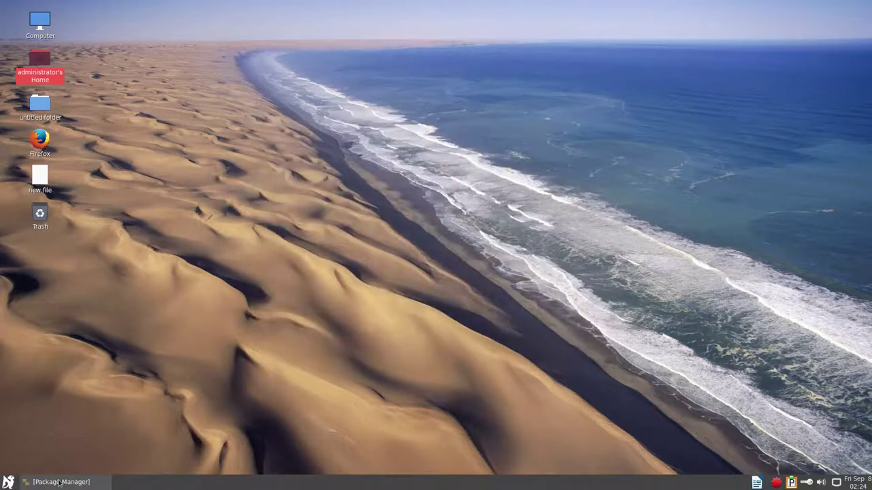
{"action": "right_click", "coordinate": [14, 483]}
{"action": "left_click", "coordinate": [50, 425]}
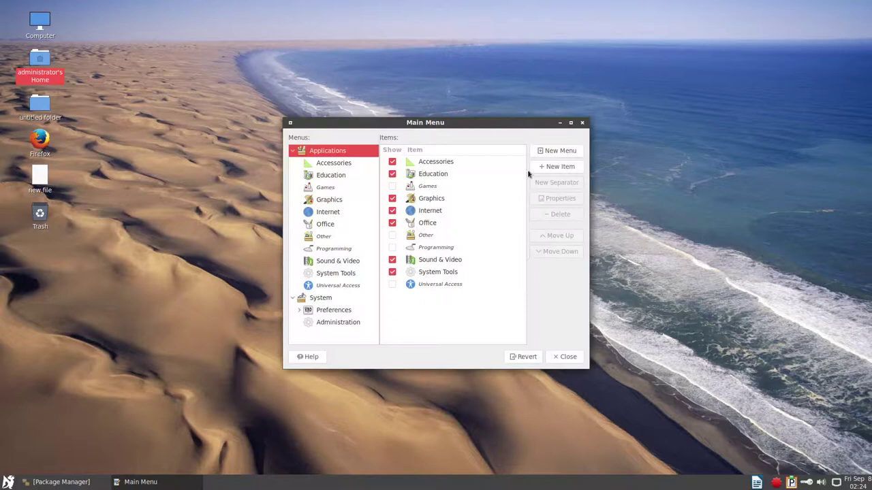
{"action": "left_click", "coordinate": [581, 123]}
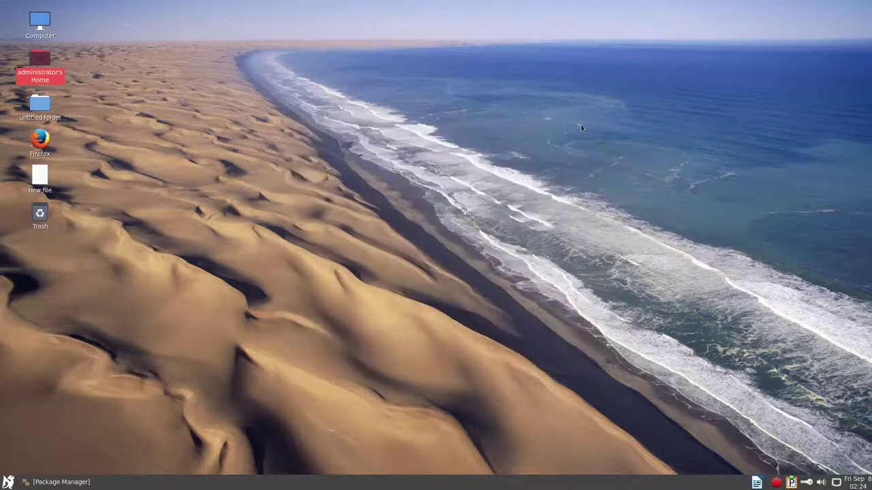
Browse the application categories and launch MATE System Monitor and LibreOffice Writer
{"action": "left_click", "coordinate": [9, 483]}
{"action": "mouse_move", "coordinate": [49, 318]}
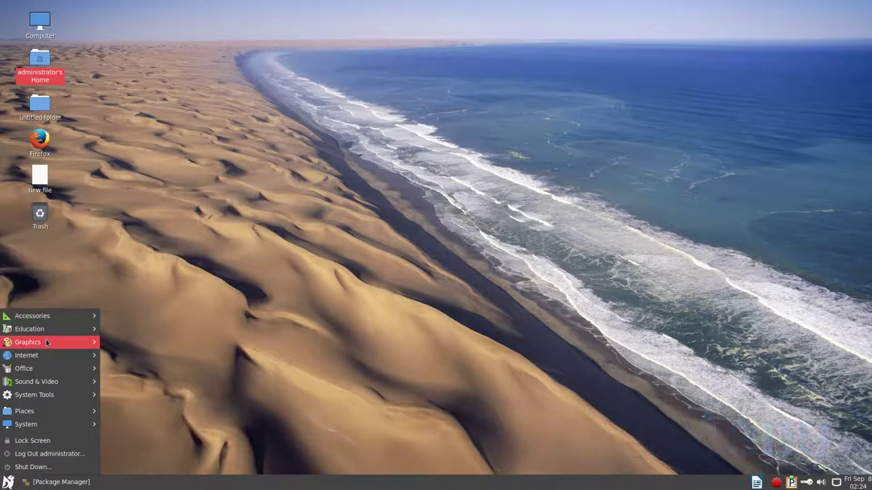
{"action": "mouse_move", "coordinate": [47, 342]}
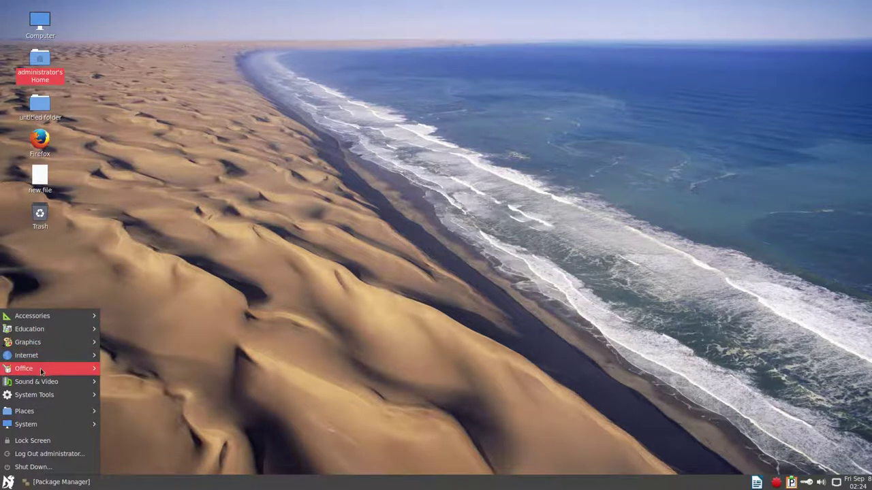
{"action": "mouse_move", "coordinate": [41, 371]}
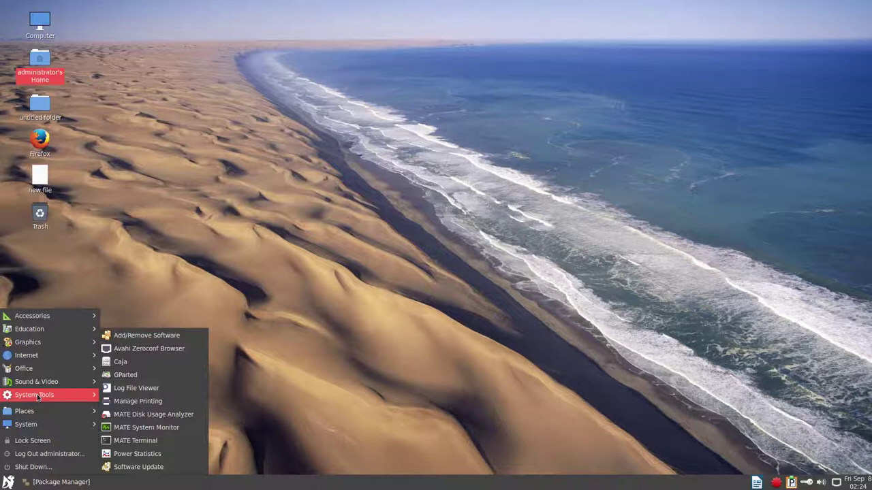
{"action": "left_click", "coordinate": [133, 428]}
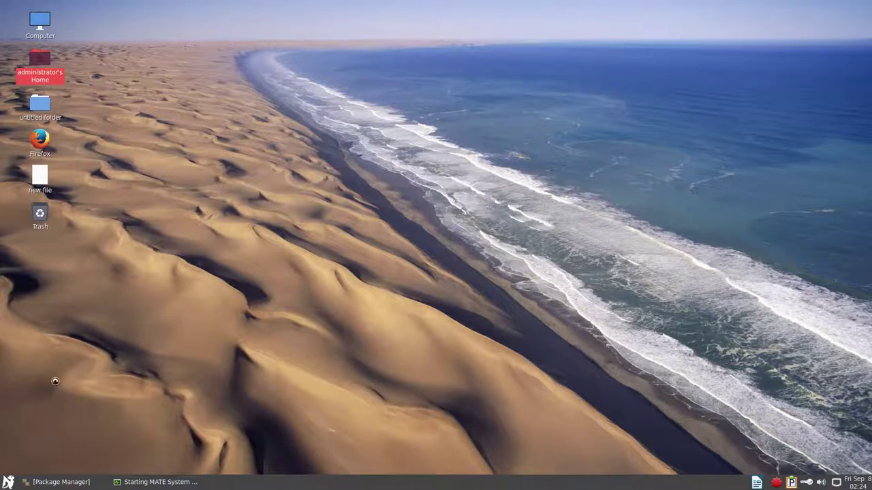
{"action": "left_click", "coordinate": [9, 481]}
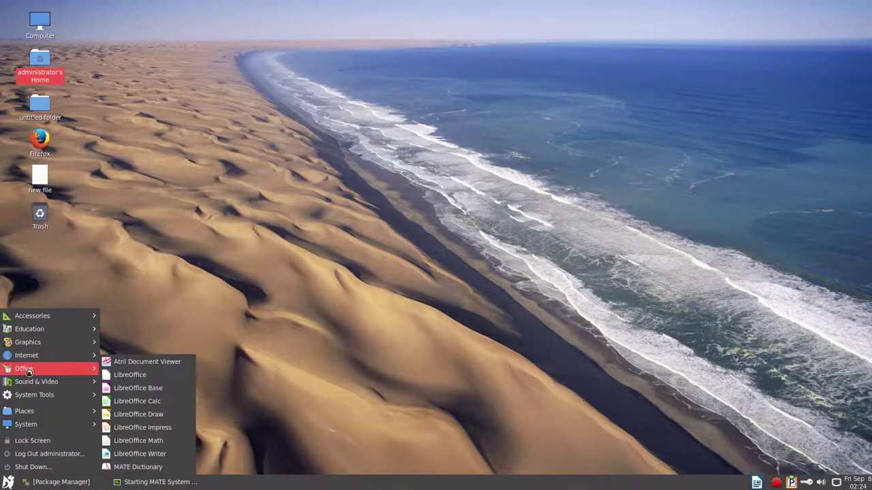
{"action": "left_click", "coordinate": [134, 453]}
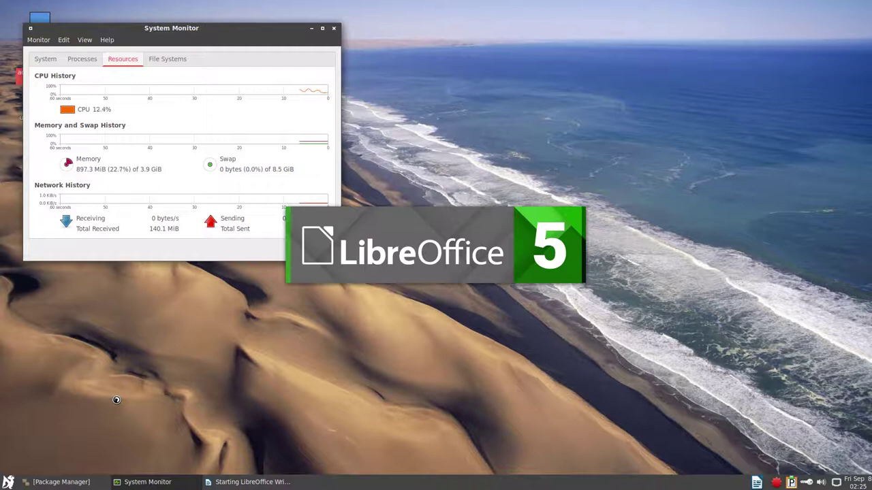
Browse the Places, Preferences and Administration entries, then view the About MATE information and close it
{"action": "left_click", "coordinate": [7, 482]}
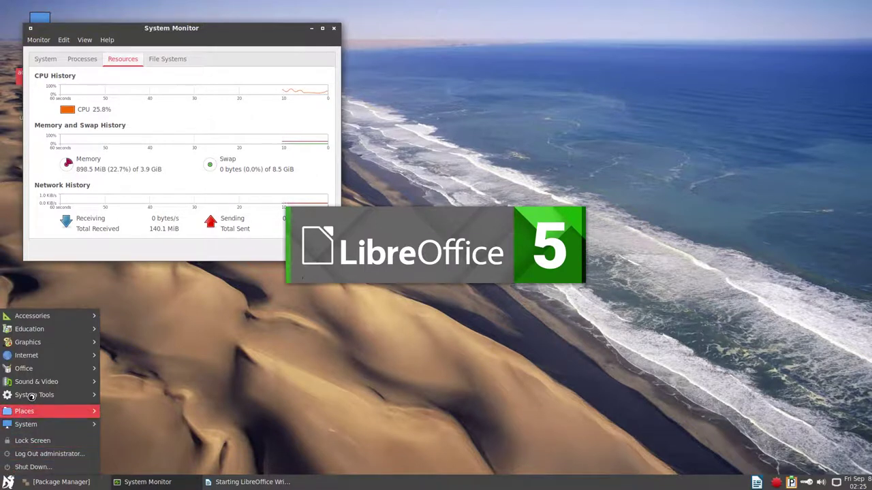
{"action": "mouse_move", "coordinate": [33, 393]}
{"action": "mouse_move", "coordinate": [32, 410]}
{"action": "mouse_move", "coordinate": [40, 425]}
{"action": "mouse_move", "coordinate": [133, 416]}
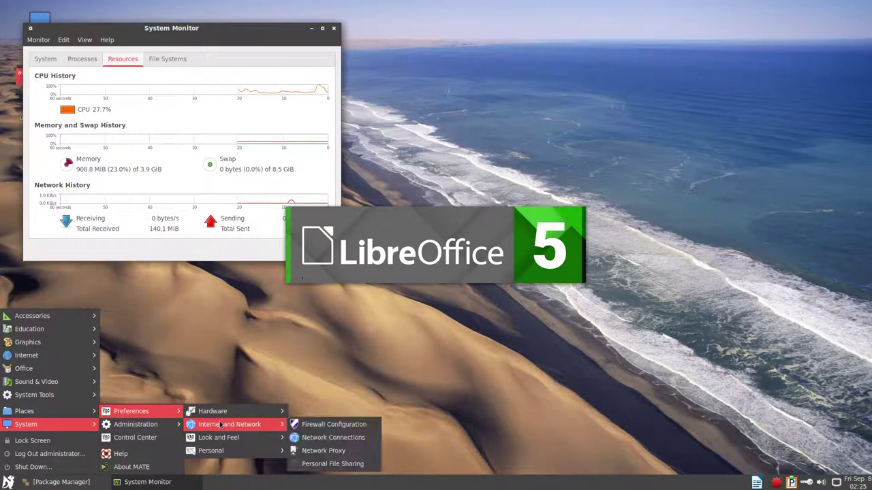
{"action": "mouse_move", "coordinate": [218, 442]}
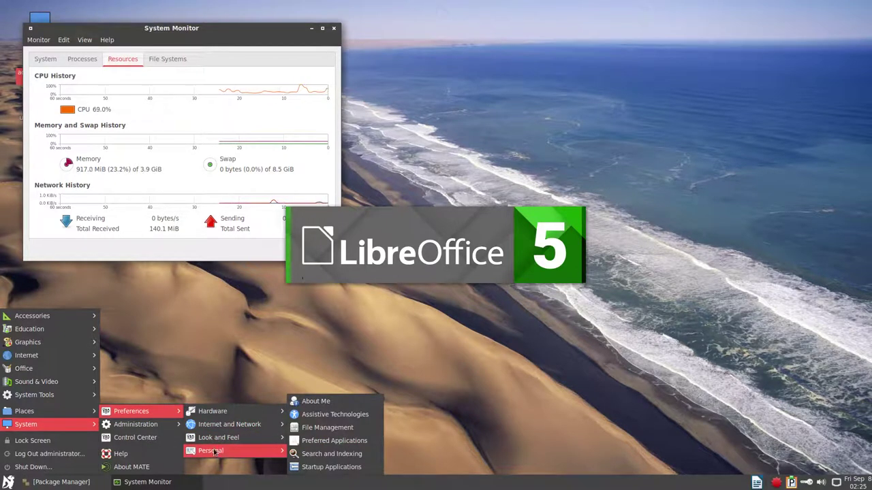
{"action": "mouse_move", "coordinate": [162, 427]}
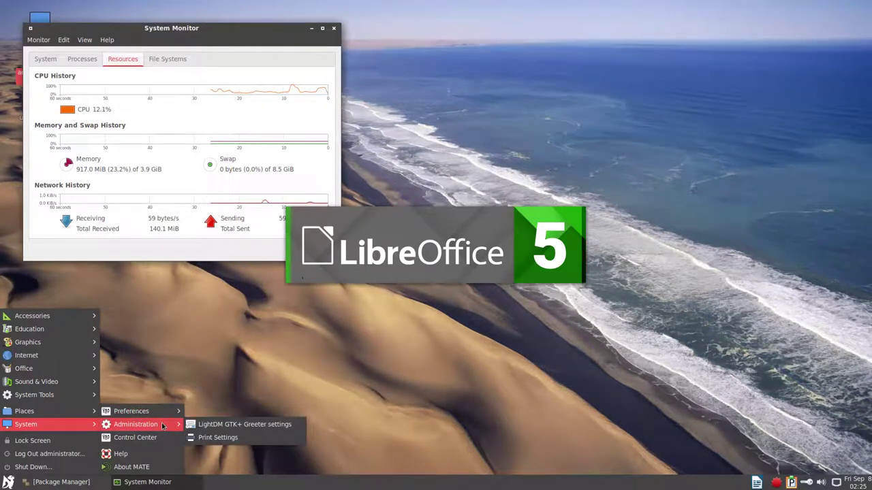
{"action": "left_click", "coordinate": [142, 467]}
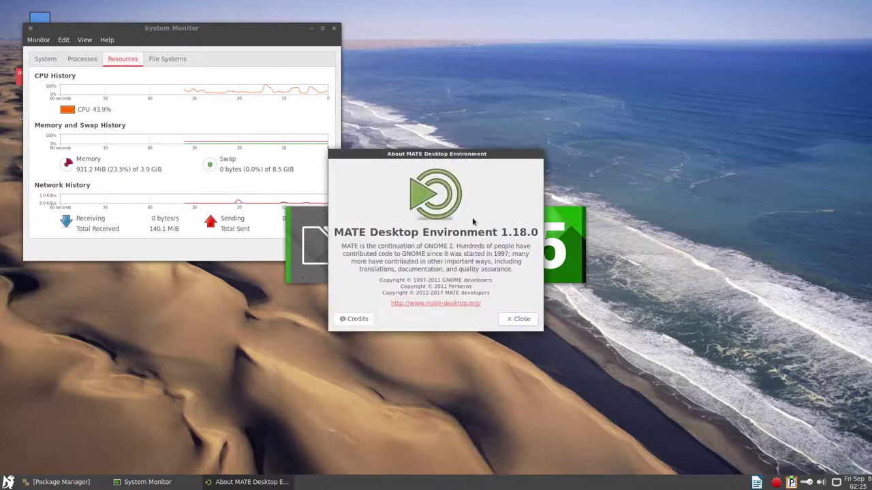
{"action": "left_click", "coordinate": [518, 319]}
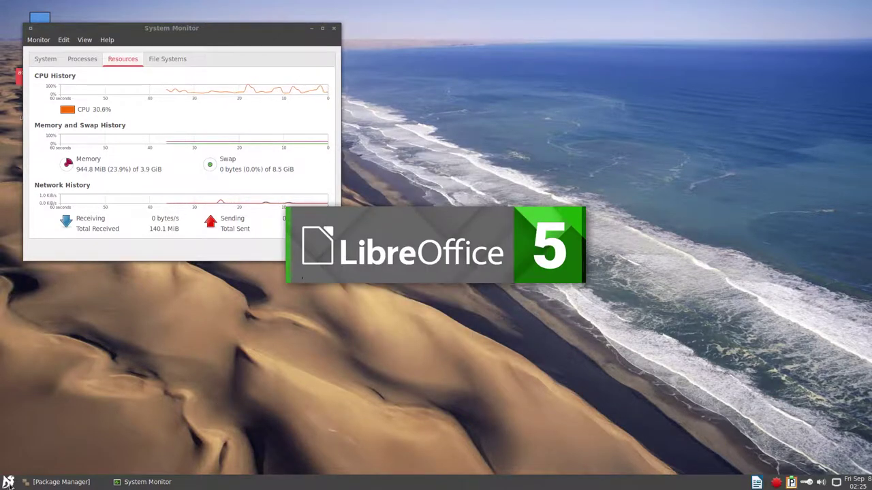
Check the Package Manager's update progress, then open the Control Center and maximize its window
{"action": "left_click", "coordinate": [58, 482]}
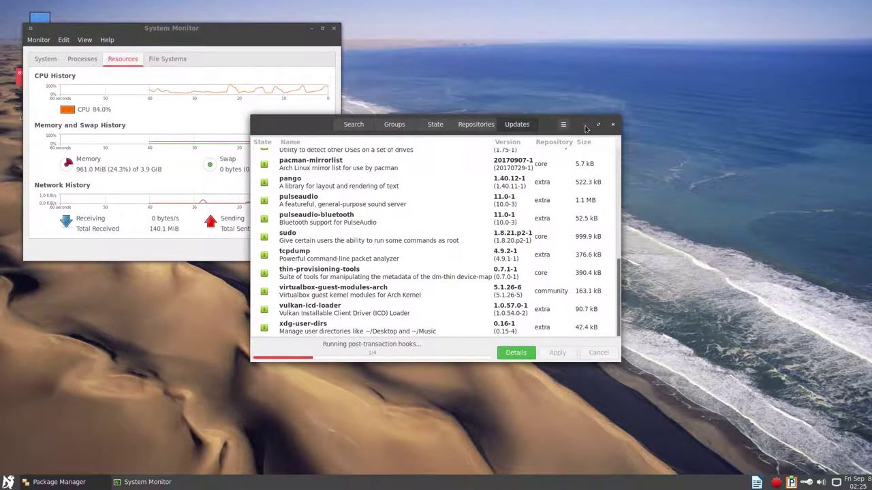
{"action": "left_click", "coordinate": [585, 126]}
{"action": "key", "text": "super"}
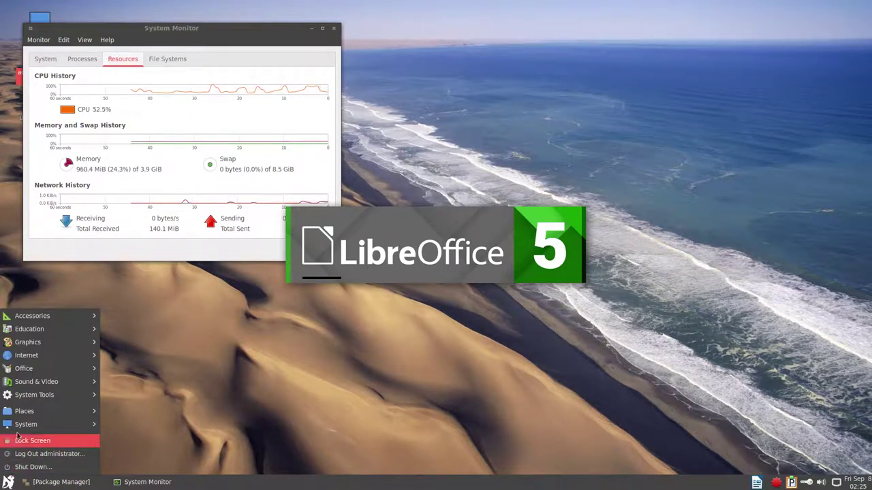
{"action": "mouse_move", "coordinate": [22, 426]}
{"action": "left_click", "coordinate": [122, 437]}
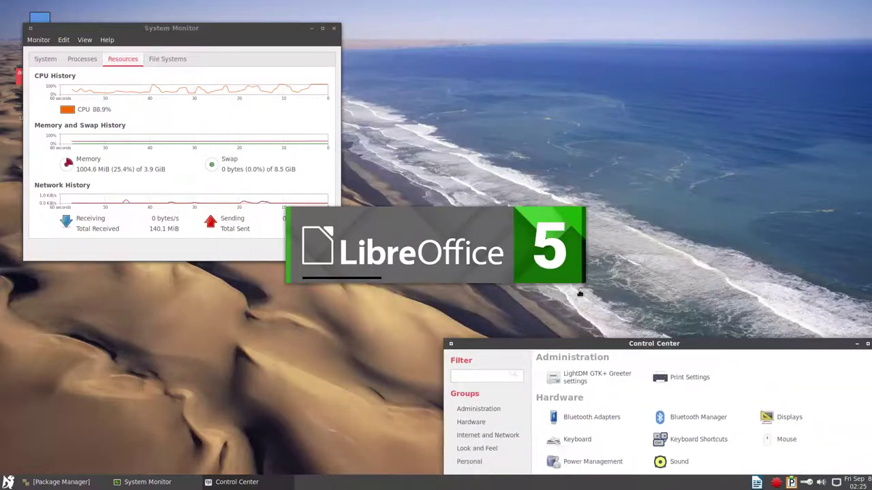
{"action": "left_click_drag", "start_coordinate": [580, 294], "coordinate": [392, 4]}
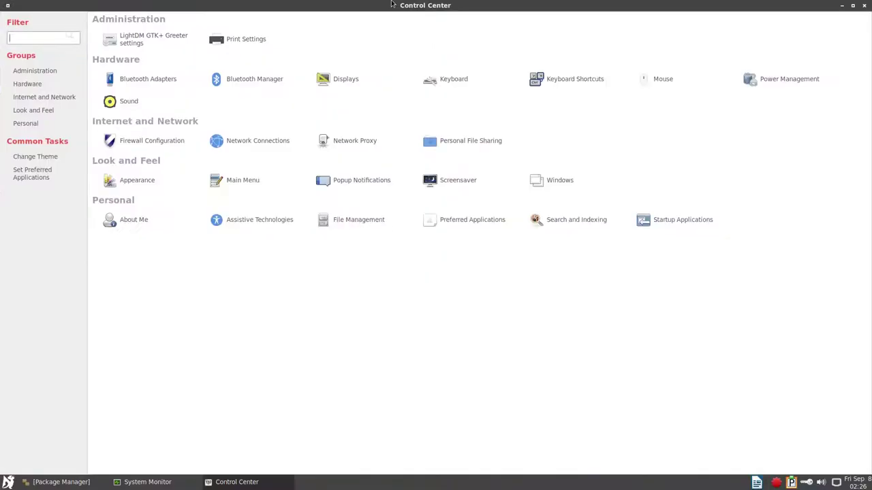
Open the LightDM GTK+ Greeter settings, authenticating with the account password
{"action": "left_click", "coordinate": [132, 42]}
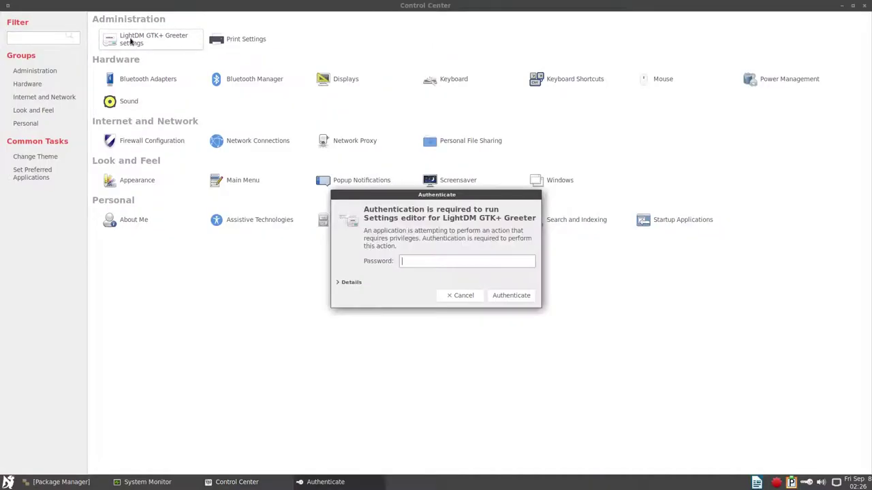
{"action": "type", "text": "******"}
{"action": "key", "text": "Return"}
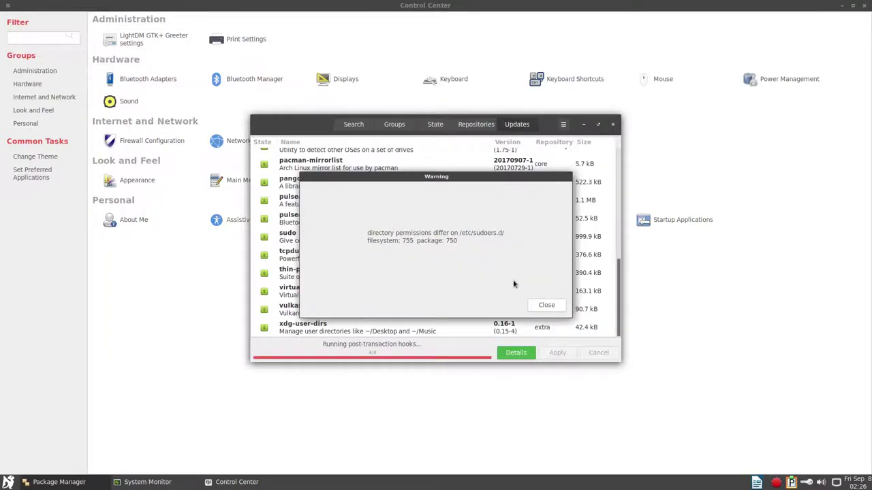
Dismiss the package warning, close the Package Manager and view the greeter's Panel settings
{"action": "left_click", "coordinate": [545, 305]}
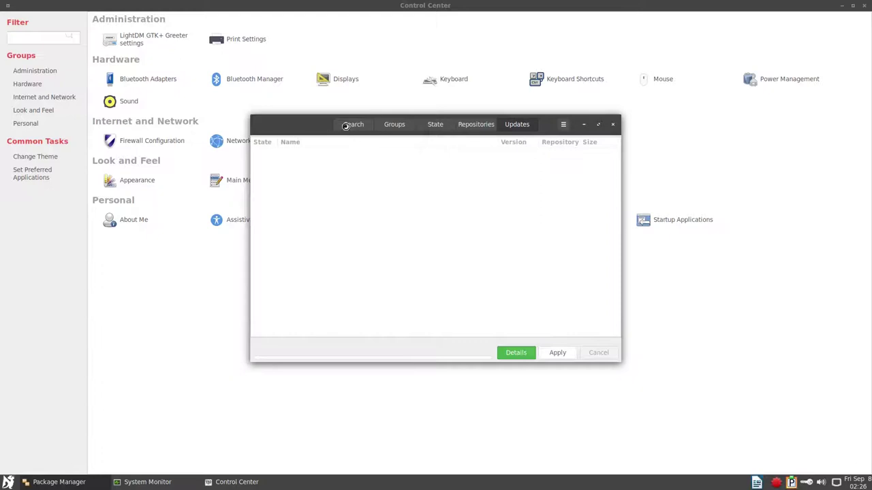
{"action": "left_click", "coordinate": [611, 125]}
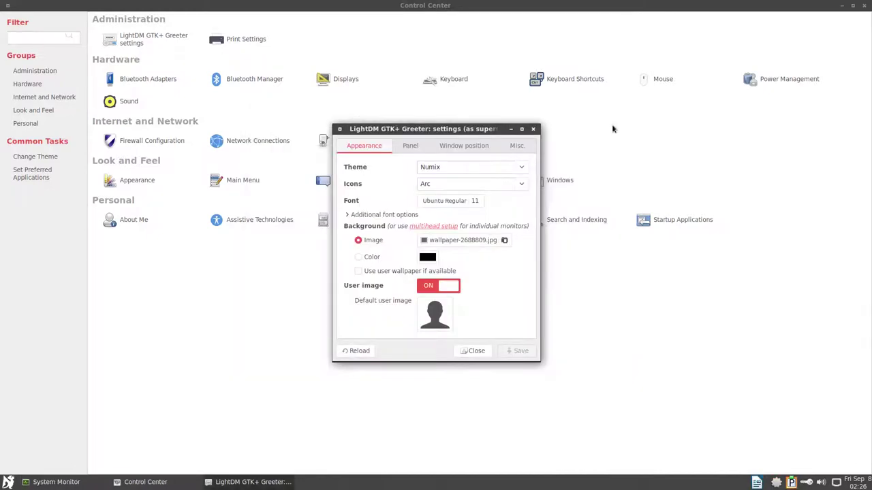
{"action": "left_click", "coordinate": [404, 145]}
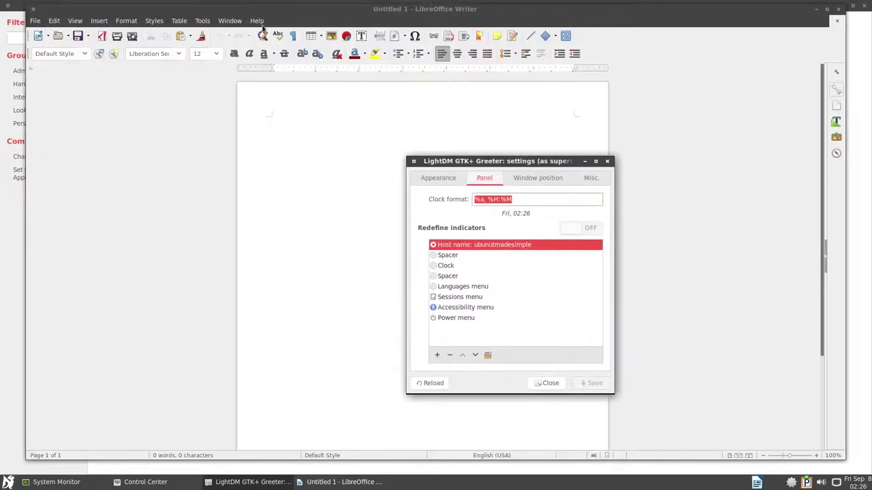
View LibreOffice Writer's About information and close Writer, then relaunch it from the panel launcher and close it
{"action": "left_click", "coordinate": [259, 22]}
{"action": "left_click", "coordinate": [273, 124]}
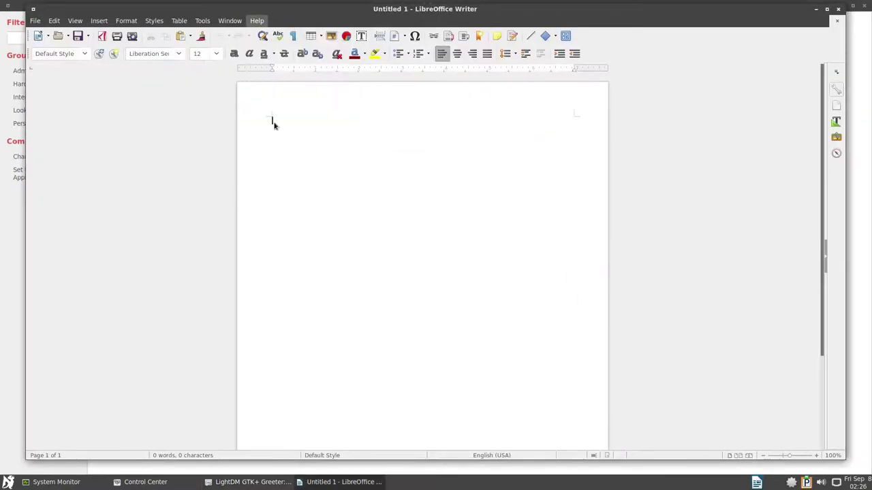
{"action": "left_click", "coordinate": [578, 314]}
{"action": "left_click", "coordinate": [837, 9]}
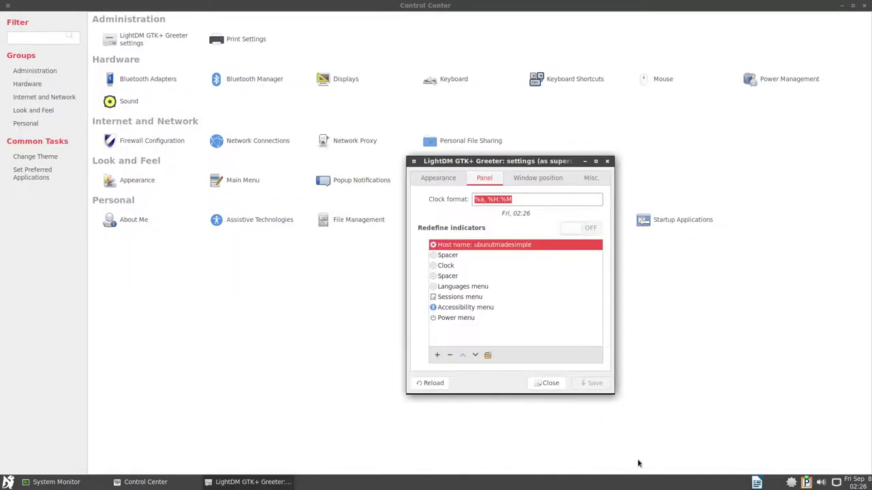
{"action": "left_click", "coordinate": [757, 482]}
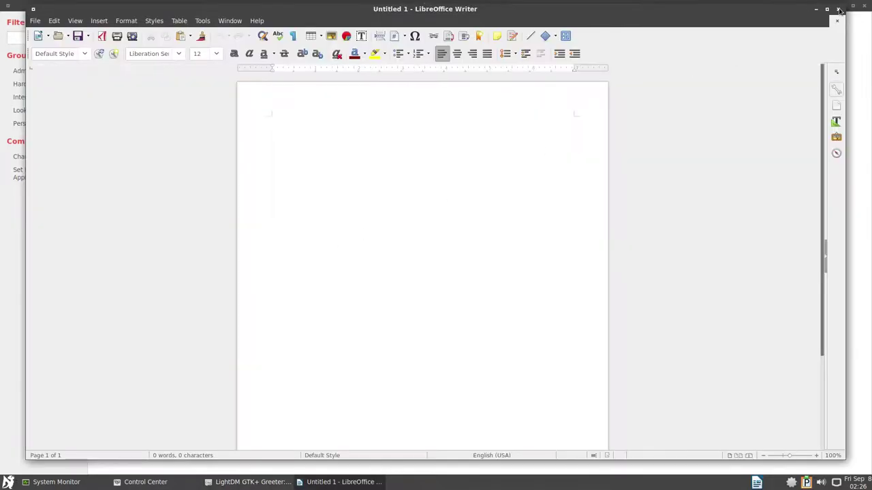
{"action": "left_click", "coordinate": [838, 9]}
View the greeter's Window position and Misc. settings, then close the LightDM GTK+ Greeter settings
{"action": "left_click", "coordinate": [537, 178]}
{"action": "left_click", "coordinate": [591, 178]}
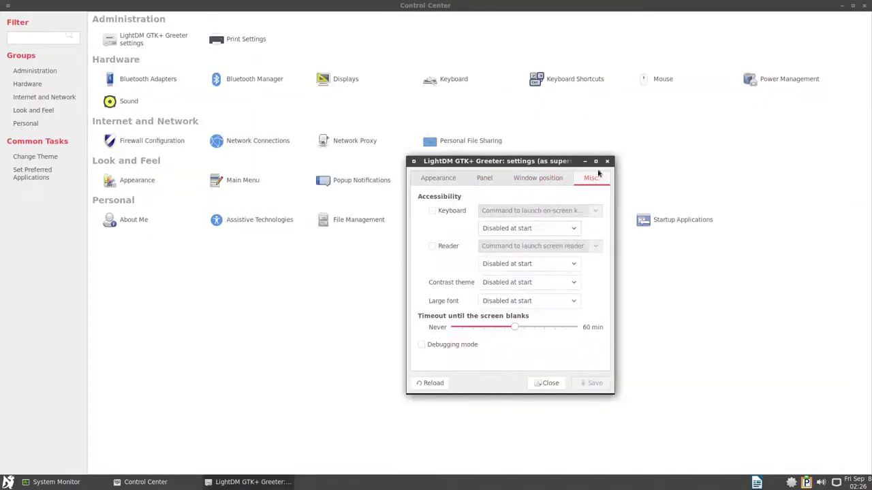
{"action": "left_click", "coordinate": [607, 161]}
Open Print Settings and start adding a printer, authenticating with the account password, then cancel the new printer and close Print Settings
{"action": "left_click", "coordinate": [243, 40]}
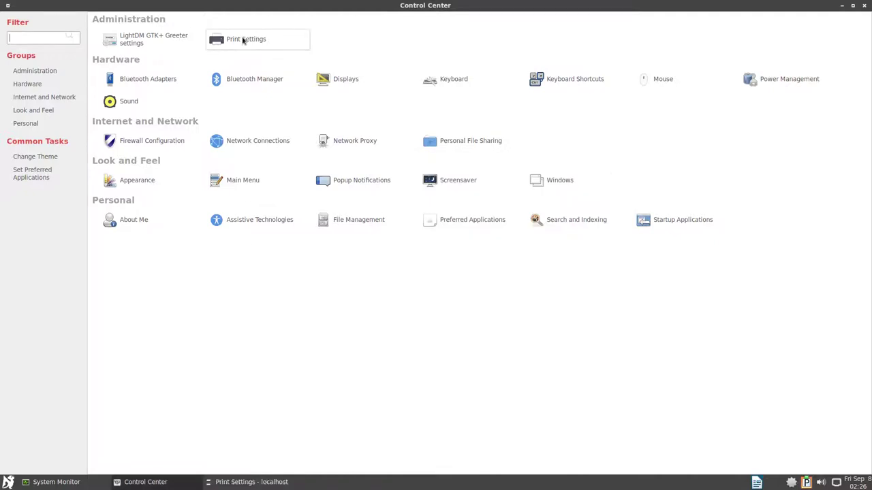
{"action": "left_click", "coordinate": [518, 199]}
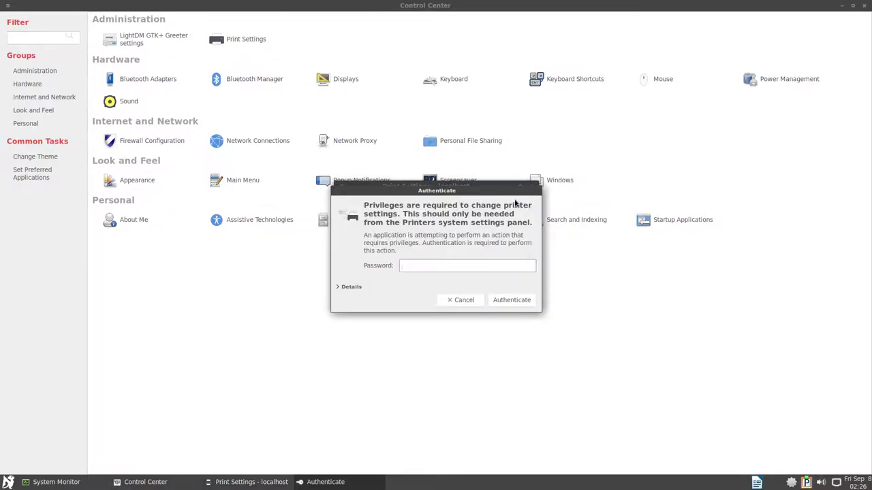
{"action": "key", "text": "Return"}
{"action": "left_click", "coordinate": [349, 250]}
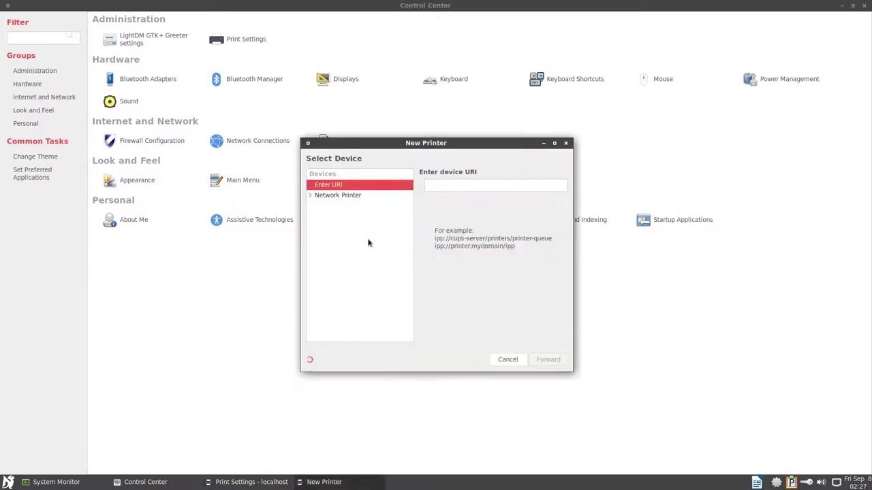
{"action": "left_click", "coordinate": [565, 144]}
{"action": "left_click", "coordinate": [532, 188]}
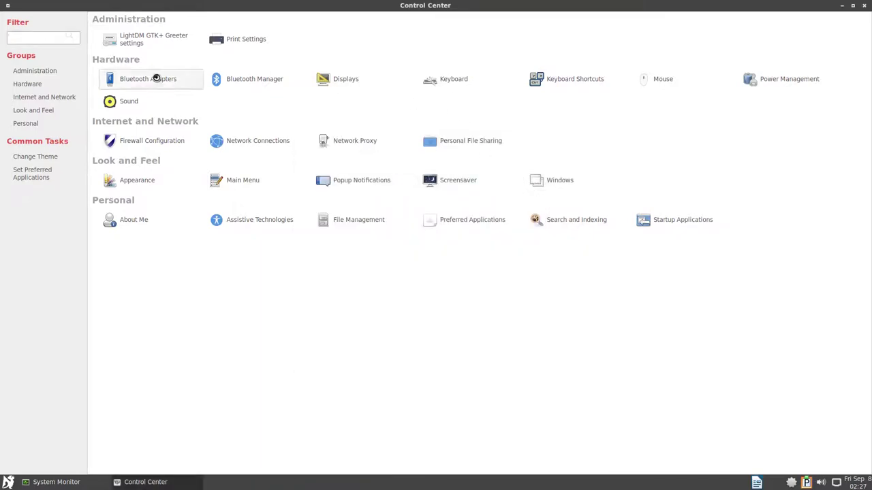
Check the Bluetooth Manager, then view the monitor resolution options in the Displays settings and close them
{"action": "left_click", "coordinate": [235, 83]}
{"action": "left_click", "coordinate": [443, 269]}
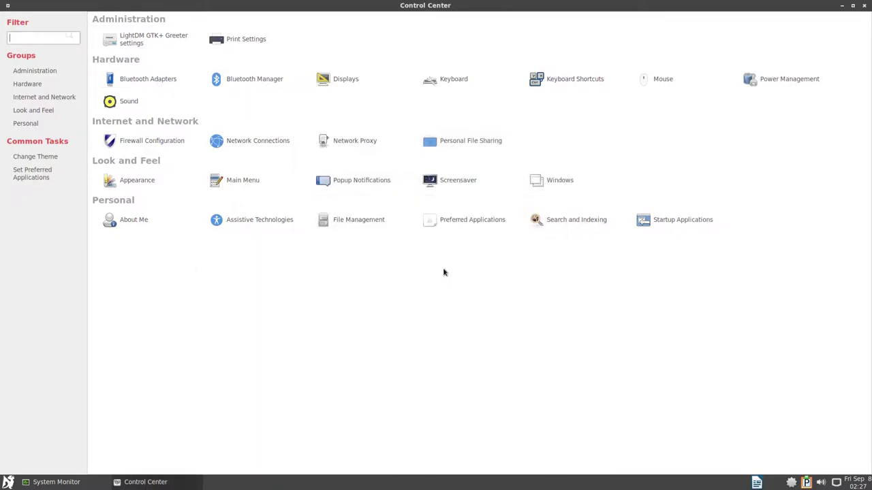
{"action": "left_click", "coordinate": [343, 82]}
{"action": "left_click", "coordinate": [563, 214]}
{"action": "left_click", "coordinate": [562, 214]}
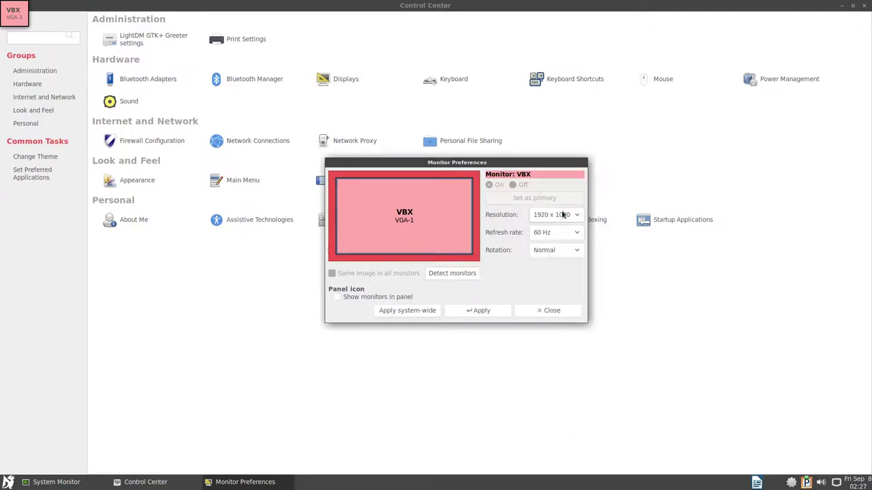
{"action": "left_click", "coordinate": [548, 310]}
View the Layouts, Accessibility, Mouse Keys and Typing Break settings of the Keyboard Preferences, then close them
{"action": "left_click", "coordinate": [449, 81]}
{"action": "left_click", "coordinate": [380, 149]}
{"action": "left_click", "coordinate": [421, 150]}
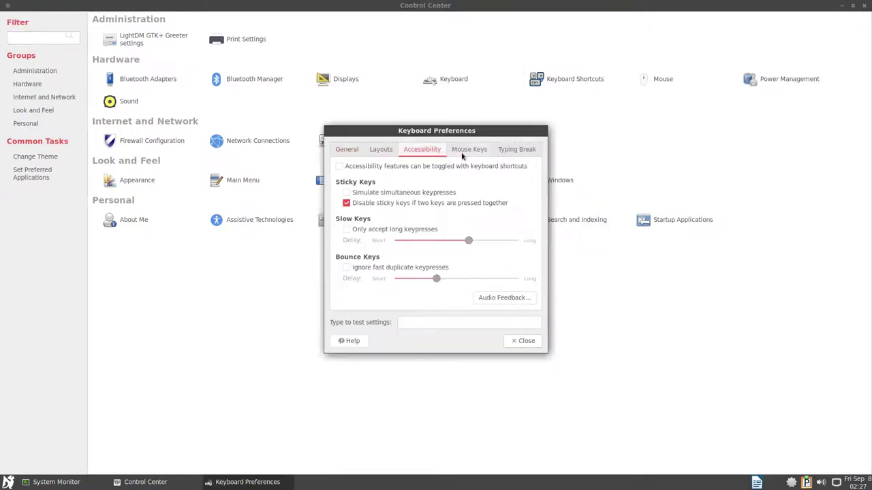
{"action": "left_click", "coordinate": [462, 151]}
{"action": "left_click", "coordinate": [506, 151]}
{"action": "left_click", "coordinate": [524, 342]}
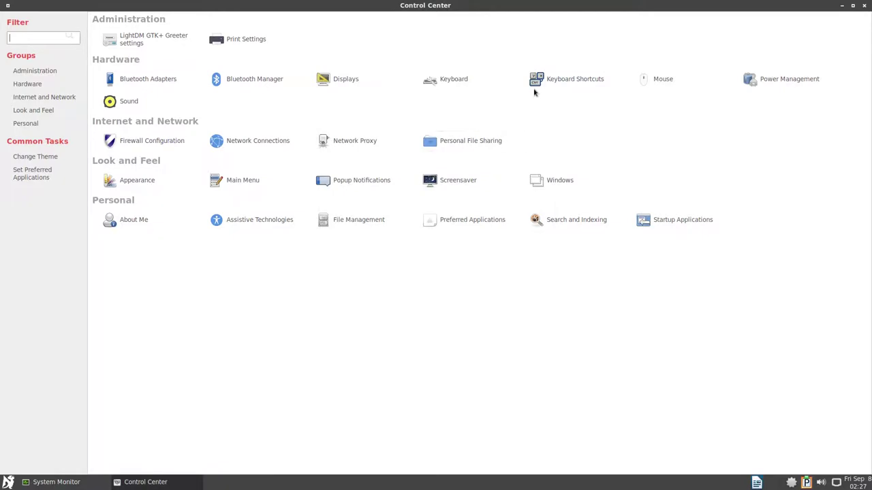
Look through the Keyboard Shortcuts list and the form for adding a custom shortcut, then close them without adding any
{"action": "left_click", "coordinate": [572, 81]}
{"action": "scroll", "coordinate": [462, 194], "scroll_direction": "down", "scroll_amount": 10}
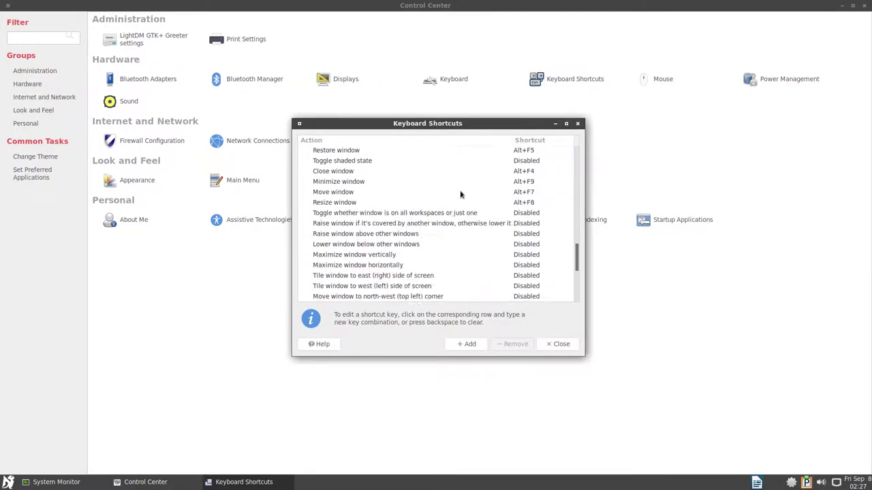
{"action": "scroll", "coordinate": [460, 194], "scroll_direction": "down", "scroll_amount": 5}
{"action": "left_click", "coordinate": [534, 277]}
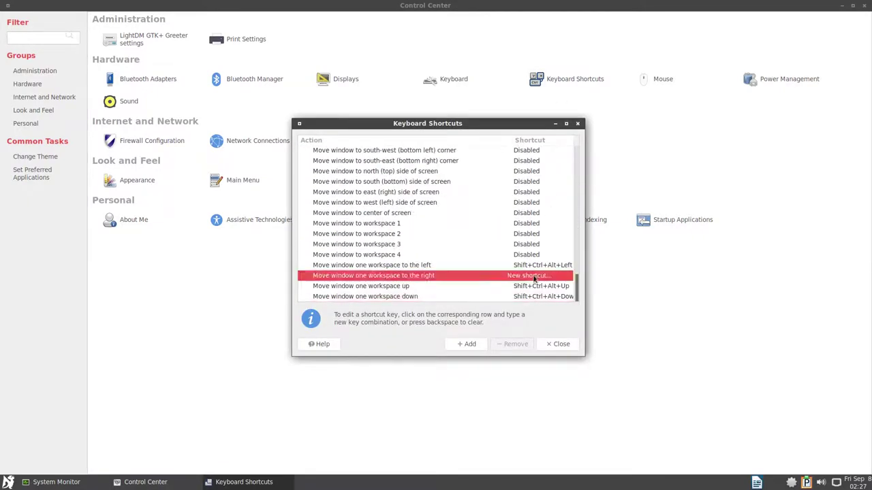
{"action": "left_click", "coordinate": [459, 346]}
{"action": "left_click", "coordinate": [434, 270]}
{"action": "left_click", "coordinate": [577, 124]}
View the Mouse Preferences and close them, then review the Power Management options and close them
{"action": "left_click", "coordinate": [666, 78]}
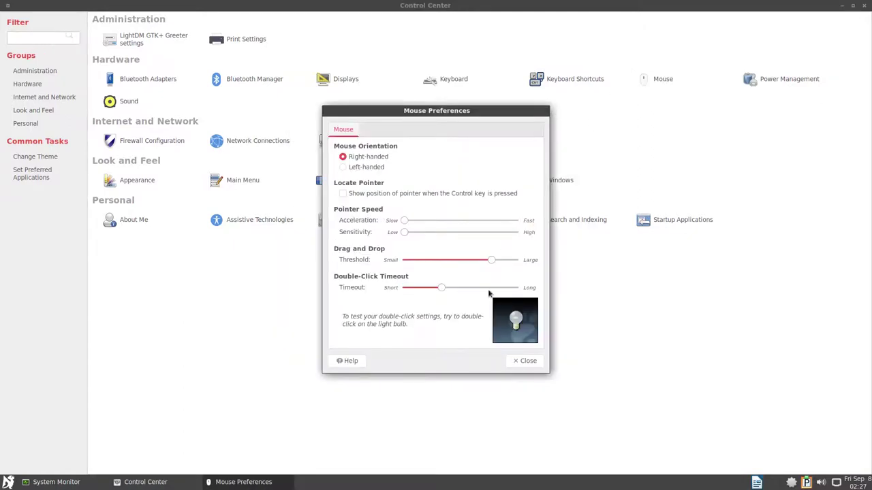
{"action": "left_click", "coordinate": [524, 360]}
{"action": "left_click", "coordinate": [770, 81]}
{"action": "left_click", "coordinate": [528, 237]}
{"action": "left_click", "coordinate": [527, 238]}
{"action": "left_click", "coordinate": [371, 175]}
{"action": "left_click", "coordinate": [454, 206]}
{"action": "left_click", "coordinate": [456, 207]}
{"action": "left_click", "coordinate": [462, 225]}
{"action": "left_click", "coordinate": [463, 225]}
{"action": "left_click", "coordinate": [548, 315]}
View the Hardware, Input, Output and Applications sections of the Sound Preferences, then close them
{"action": "left_click", "coordinate": [129, 100]}
{"action": "left_click", "coordinate": [379, 187]}
{"action": "left_click", "coordinate": [412, 188]}
{"action": "left_click", "coordinate": [440, 188]}
{"action": "left_click", "coordinate": [480, 187]}
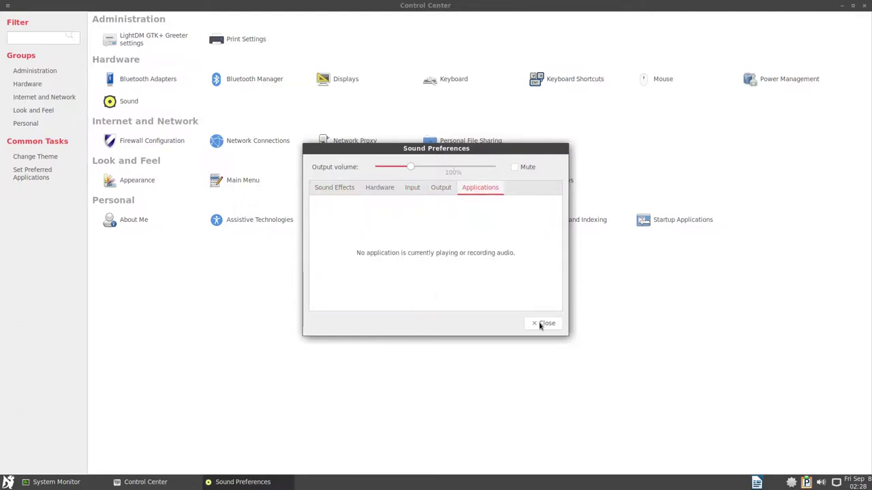
{"action": "left_click", "coordinate": [544, 324]}
Open Firewall Configuration, authenticating with the account password, then close it
{"action": "left_click", "coordinate": [166, 143]}
{"action": "type", "text": "p"}
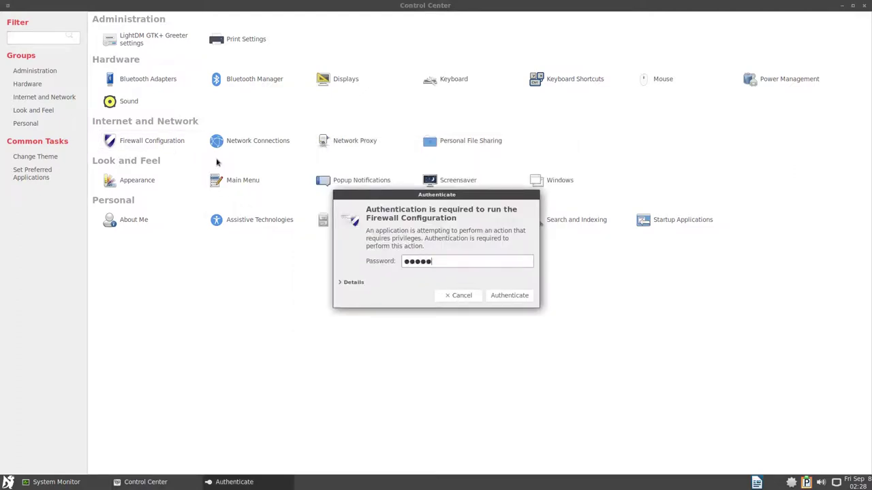
{"action": "key", "text": "Return"}
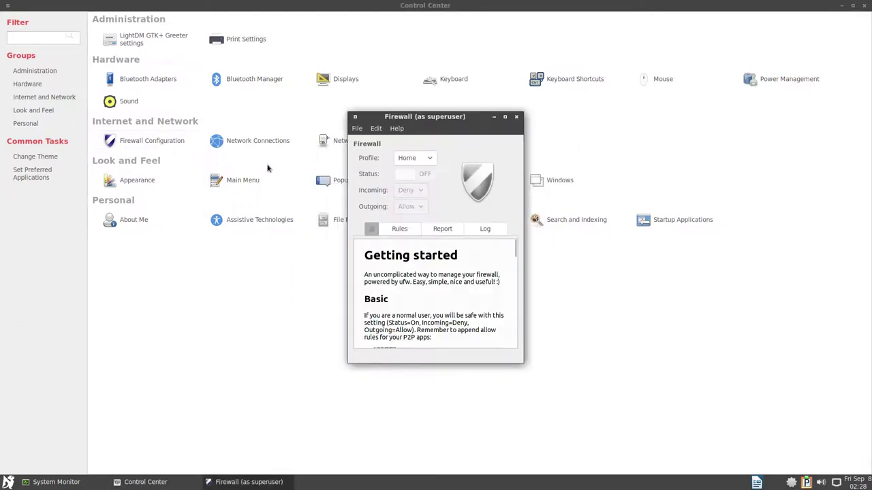
{"action": "left_click", "coordinate": [515, 117]}
View the connection types offered for a new network connection, then cancel and close Network Connections
{"action": "left_click", "coordinate": [255, 142]}
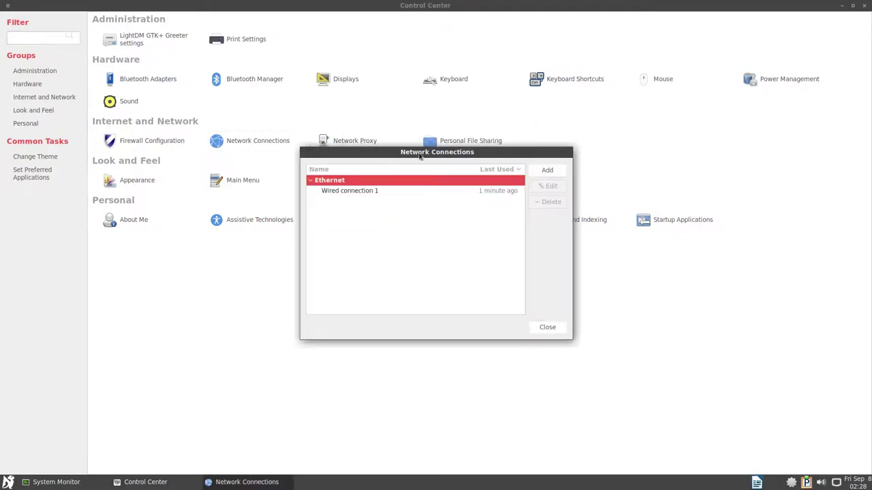
{"action": "left_click", "coordinate": [536, 172]}
{"action": "left_click", "coordinate": [518, 261]}
{"action": "left_click", "coordinate": [518, 262]}
{"action": "left_click", "coordinate": [497, 293]}
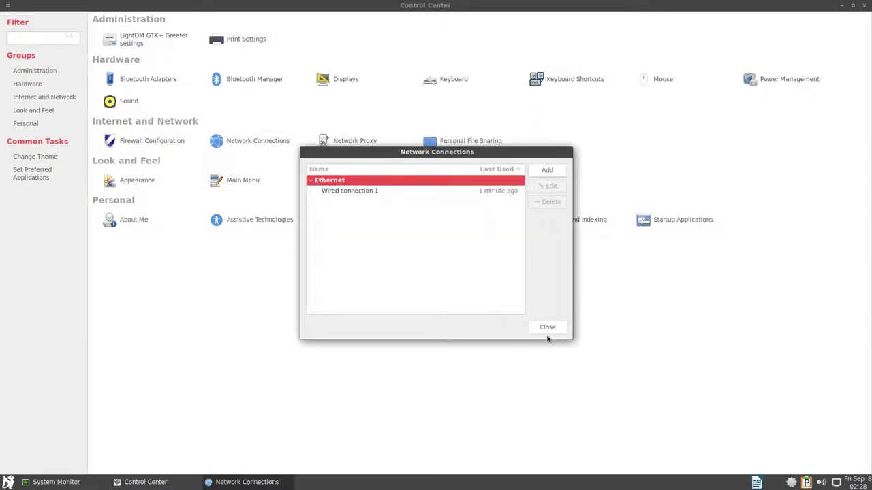
{"action": "left_click", "coordinate": [548, 329]}
View the Ignored Hosts list in the Network Proxy Preferences, then close them
{"action": "left_click", "coordinate": [354, 141]}
{"action": "left_click", "coordinate": [391, 172]}
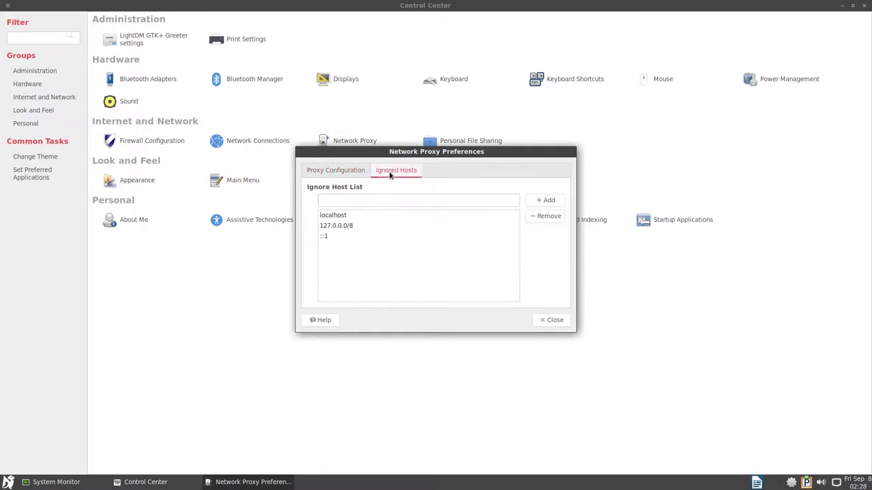
{"action": "left_click", "coordinate": [548, 321]}
View the options of the Personal File Sharing preferences, then close them
{"action": "left_click", "coordinate": [454, 142]}
{"action": "left_click", "coordinate": [445, 226]}
{"action": "left_click", "coordinate": [470, 238]}
{"action": "left_click", "coordinate": [470, 238]}
{"action": "left_click", "coordinate": [486, 273]}
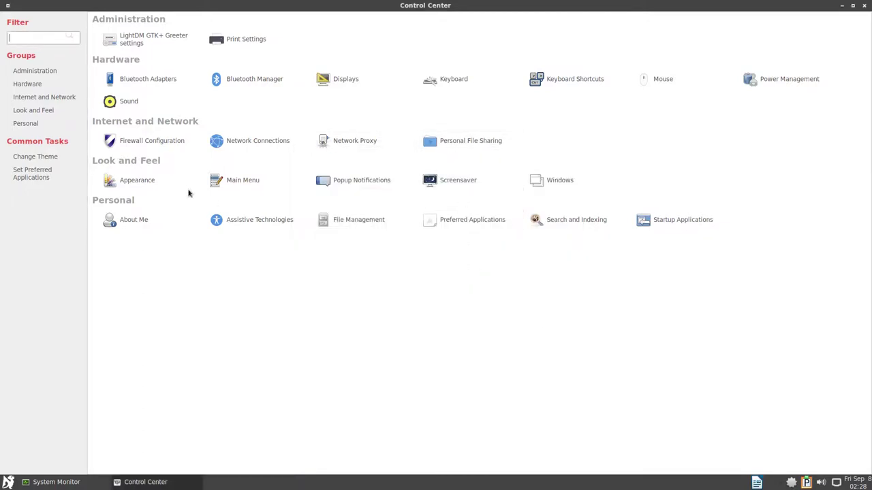
Try the BlackMATE theme, switch the desktop theme to BlueMenta and close the Appearance Preferences
{"action": "left_click", "coordinate": [136, 182]}
{"action": "scroll", "coordinate": [389, 197], "scroll_direction": "down", "scroll_amount": 3}
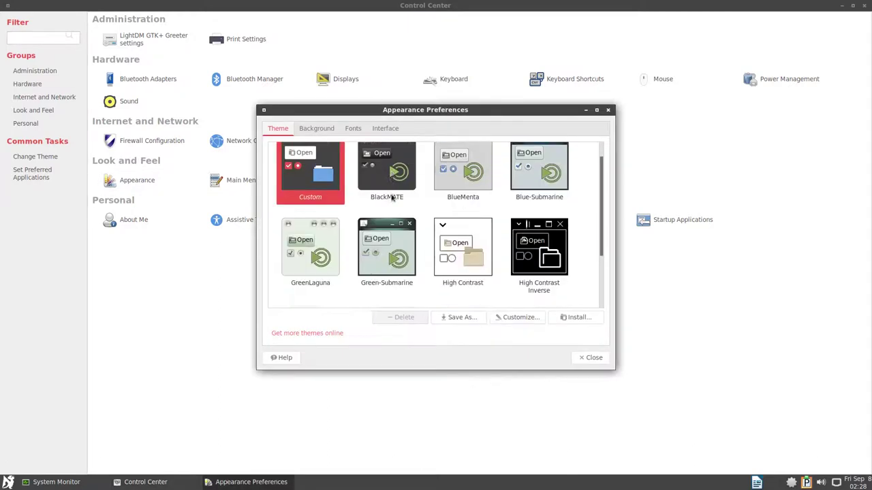
{"action": "scroll", "coordinate": [388, 200], "scroll_direction": "up", "scroll_amount": 1}
{"action": "left_click", "coordinate": [384, 202]}
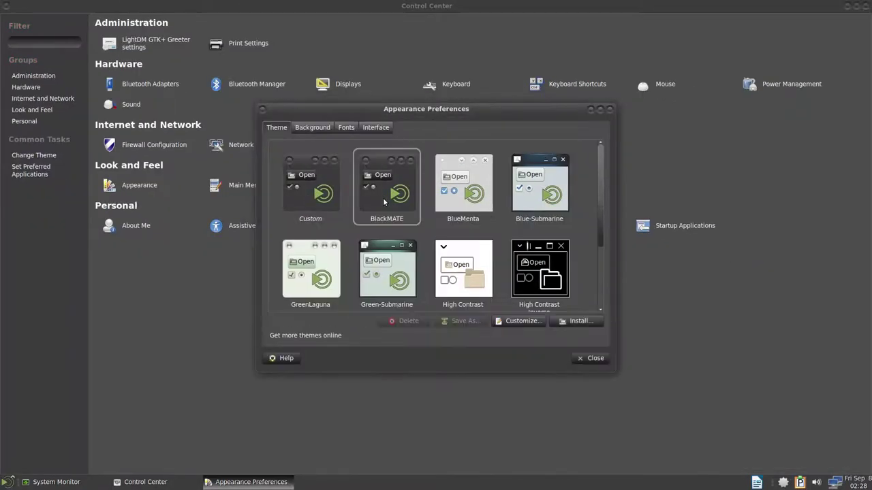
{"action": "left_click", "coordinate": [449, 213]}
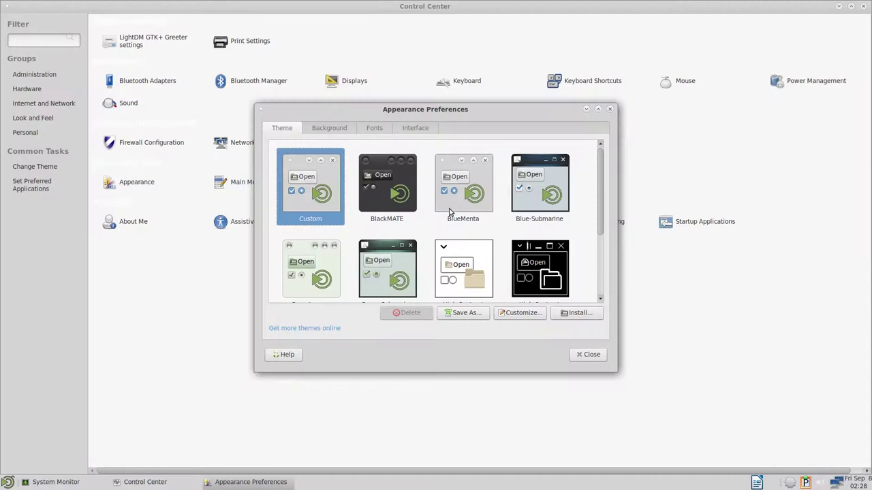
{"action": "left_click", "coordinate": [610, 111]}
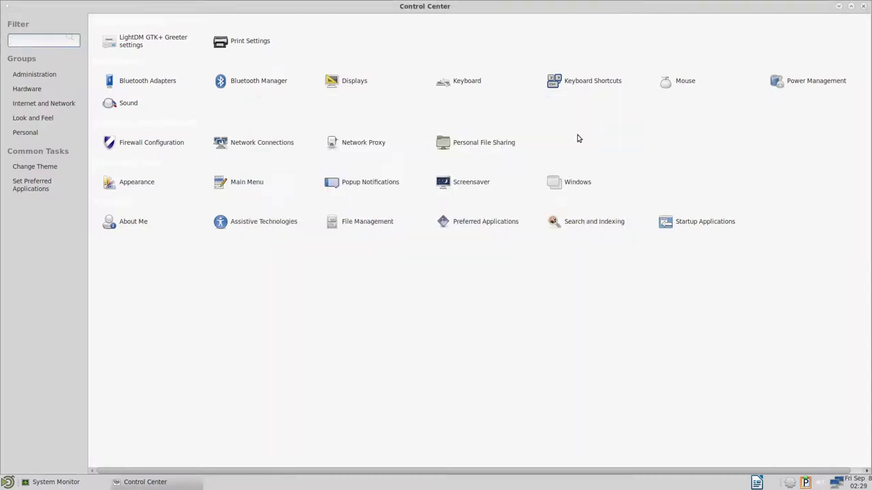
Open and close the Main Menu editor, then view the theme choices in the popup Notification Settings and close them
{"action": "left_click", "coordinate": [250, 190]}
{"action": "left_click", "coordinate": [593, 130]}
{"action": "left_click", "coordinate": [370, 182]}
{"action": "left_click", "coordinate": [436, 213]}
{"action": "left_click", "coordinate": [433, 213]}
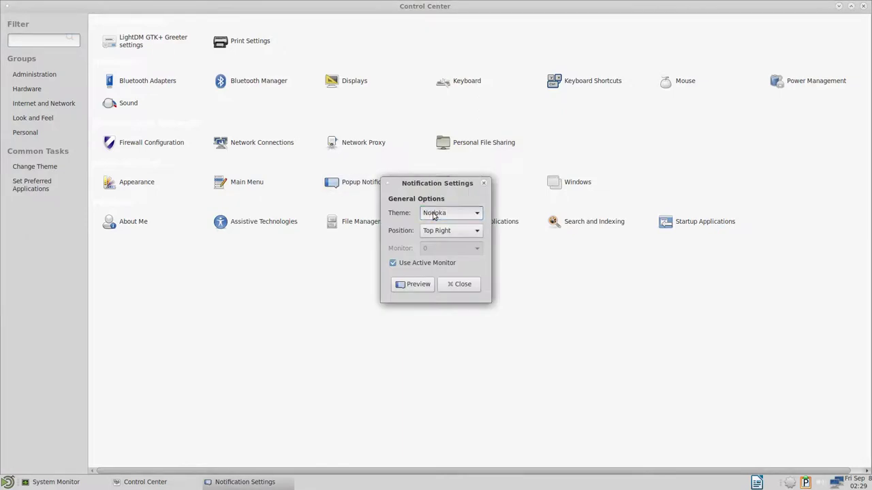
{"action": "left_click", "coordinate": [483, 182]}
Lengthen the time before the computer is regarded as idle in the Screensaver Preferences, then close them
{"action": "left_click", "coordinate": [473, 185]}
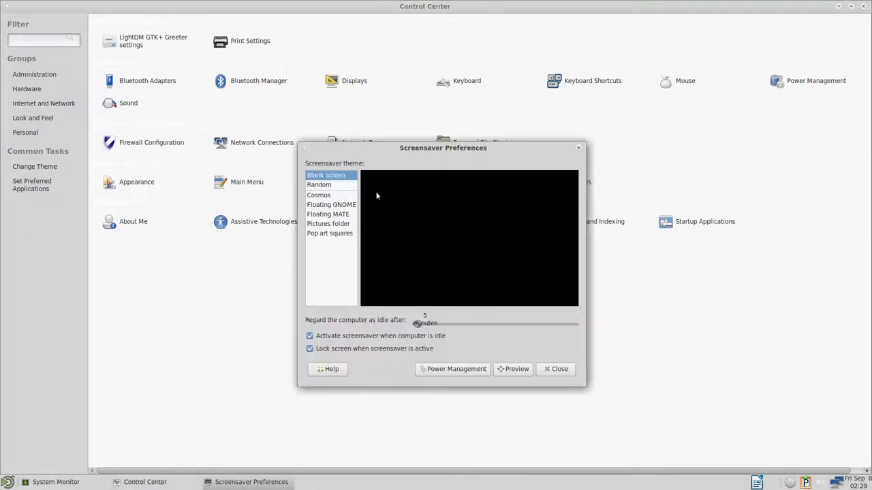
{"action": "left_click_drag", "start_coordinate": [423, 325], "coordinate": [444, 326]}
{"action": "left_click", "coordinate": [577, 149]}
View the Behaviour and Placement window preferences, then view the About Me account details, closing each dialog
{"action": "left_click", "coordinate": [569, 183]}
{"action": "left_click", "coordinate": [394, 141]}
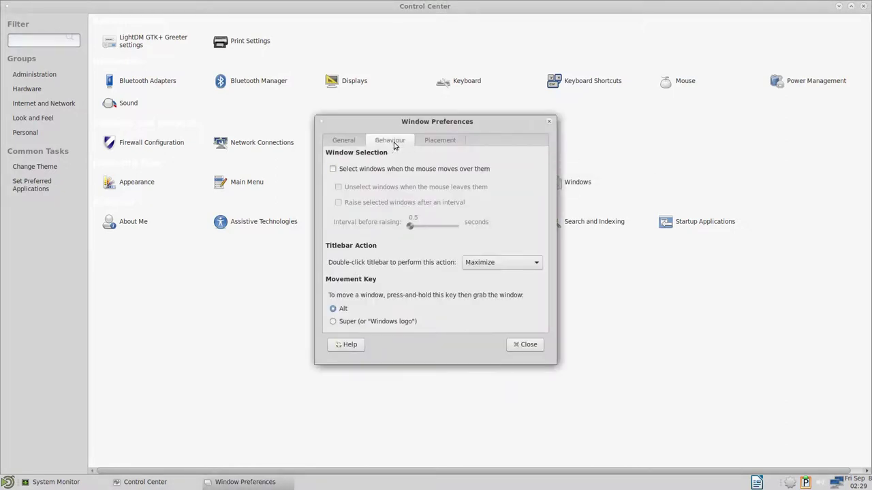
{"action": "left_click", "coordinate": [442, 140]}
{"action": "left_click", "coordinate": [548, 123]}
{"action": "left_click", "coordinate": [150, 221]}
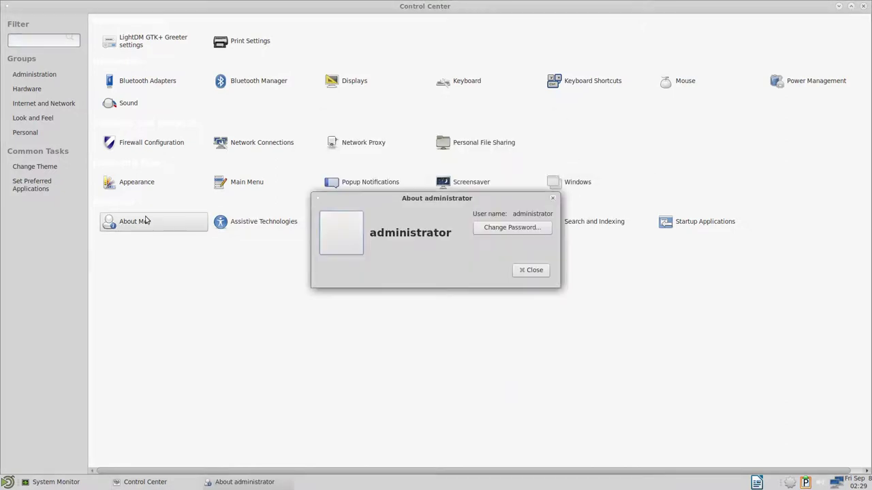
{"action": "left_click", "coordinate": [552, 198]}
From Assistive Technologies, view the Office, System, Multimedia and Internet preferred applications, then close that dialog
{"action": "left_click", "coordinate": [215, 227]}
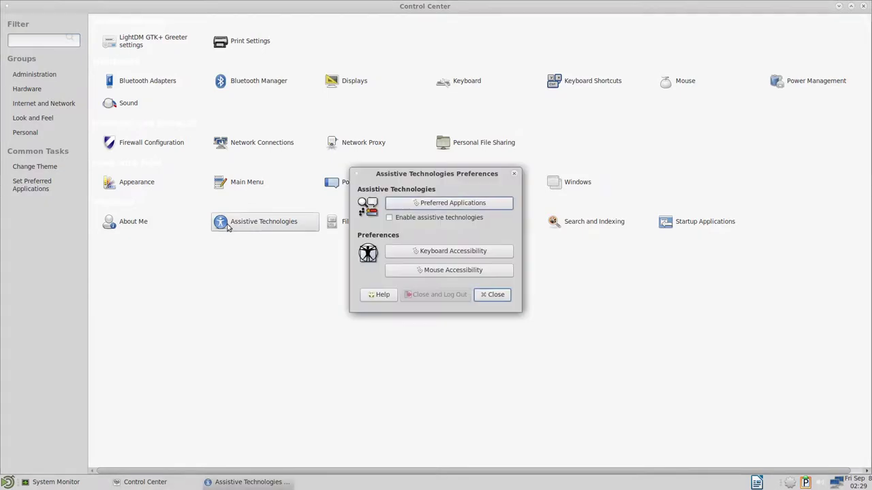
{"action": "left_click", "coordinate": [419, 203]}
{"action": "left_click", "coordinate": [476, 183]}
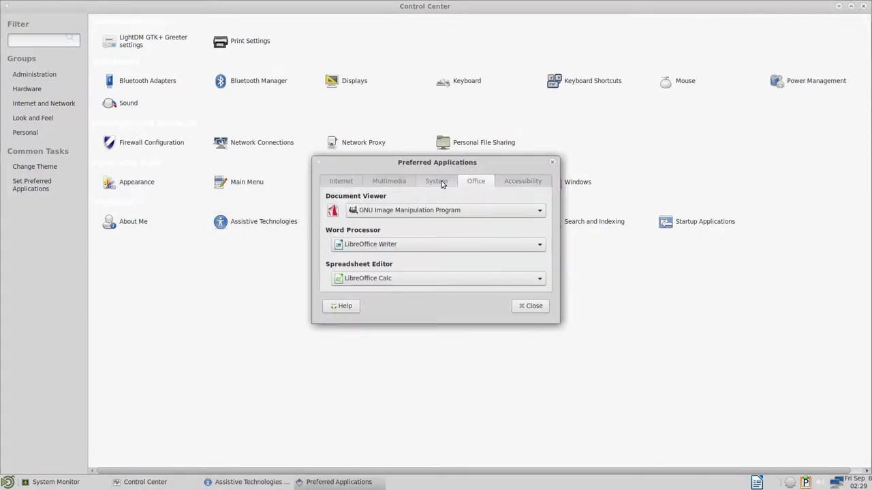
{"action": "left_click", "coordinate": [441, 182]}
{"action": "left_click", "coordinate": [395, 181]}
{"action": "left_click", "coordinate": [340, 182]}
{"action": "left_click", "coordinate": [553, 162]}
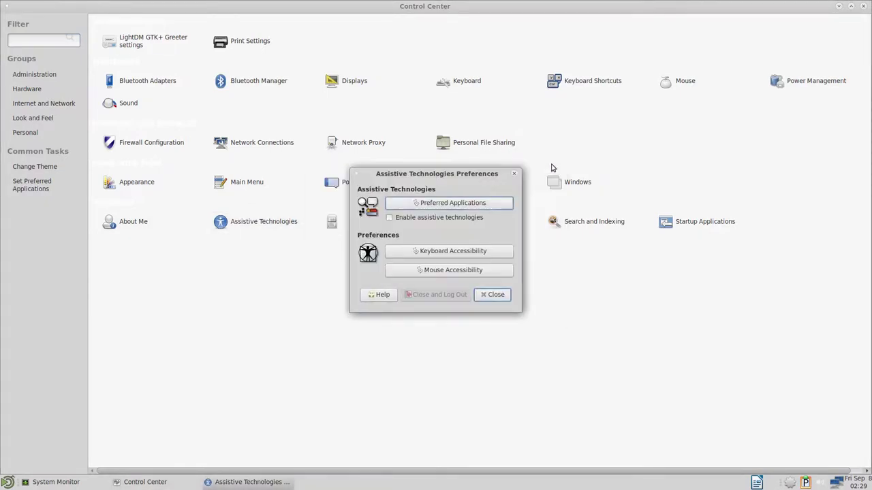
Open Keyboard Accessibility from Assistive Technologies, review the different groups of keyboard settings and close them
{"action": "left_click", "coordinate": [455, 251]}
{"action": "left_click", "coordinate": [487, 140]}
{"action": "left_click", "coordinate": [534, 140]}
{"action": "left_click", "coordinate": [372, 140]}
{"action": "left_click", "coordinate": [329, 140]}
{"action": "left_click", "coordinate": [563, 120]}
View the Mouse Accessibility settings, then close them and the Assistive Technologies Preferences
{"action": "left_click", "coordinate": [450, 270]}
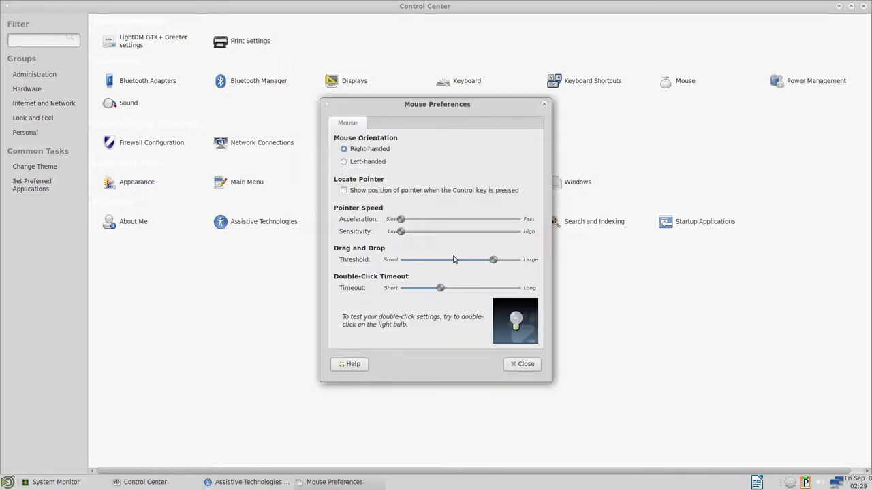
{"action": "left_click", "coordinate": [545, 105]}
{"action": "left_click", "coordinate": [511, 177]}
View the Behavior, Display, List Columns, Preview, Media and Extensions settings of the File Management Preferences, then close them
{"action": "left_click", "coordinate": [350, 229]}
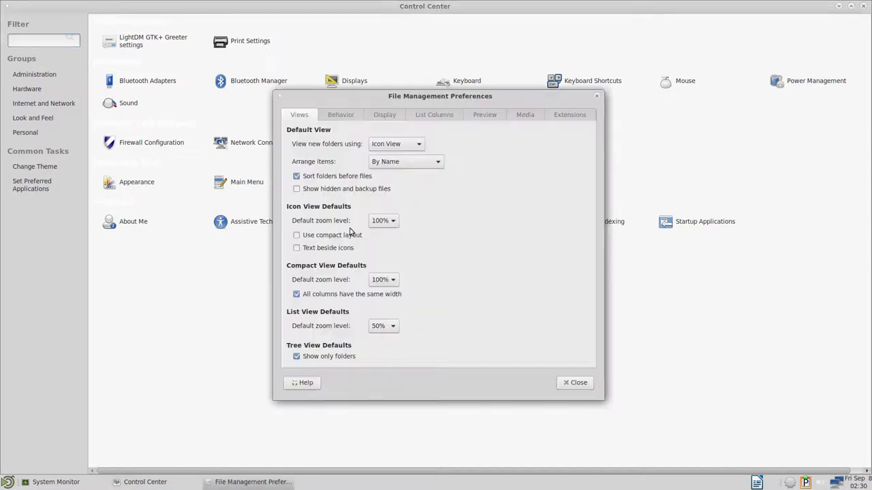
{"action": "left_click", "coordinate": [341, 114]}
{"action": "left_click", "coordinate": [385, 114]}
{"action": "left_click", "coordinate": [434, 114]}
{"action": "left_click", "coordinate": [484, 114]}
{"action": "left_click", "coordinate": [524, 115]}
{"action": "left_click", "coordinate": [569, 114]}
{"action": "left_click", "coordinate": [596, 96]}
Open and close Preferred Applications, then view the Ignored Content, Locations and Control settings of Search and Indexing and close them
{"action": "left_click", "coordinate": [496, 227]}
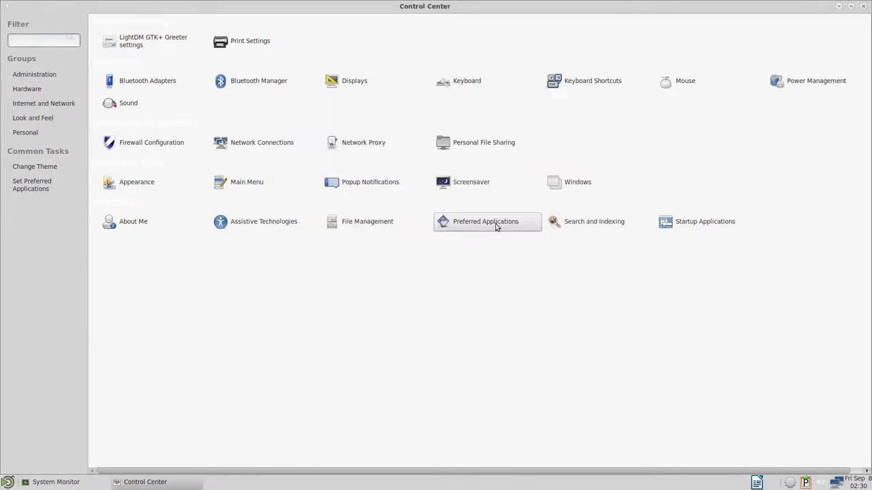
{"action": "key", "text": "Escape"}
{"action": "left_click", "coordinate": [582, 223]}
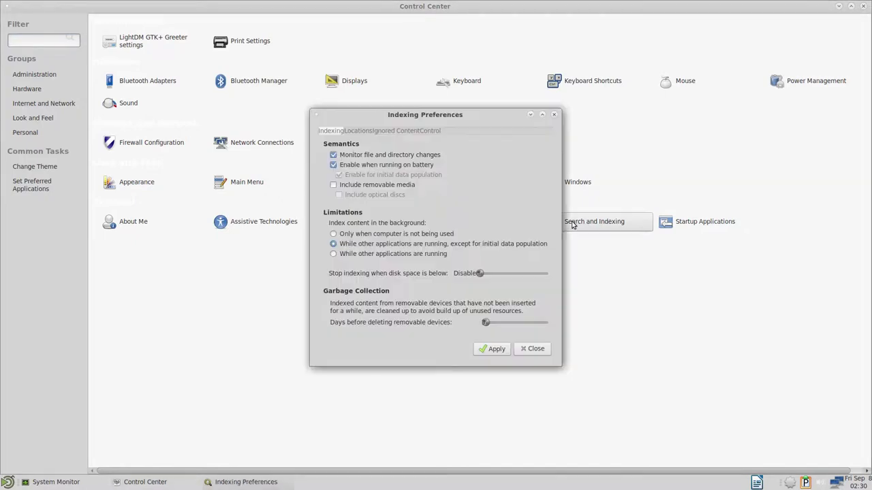
{"action": "left_click", "coordinate": [378, 134]}
{"action": "left_click", "coordinate": [365, 134]}
{"action": "left_click", "coordinate": [429, 133]}
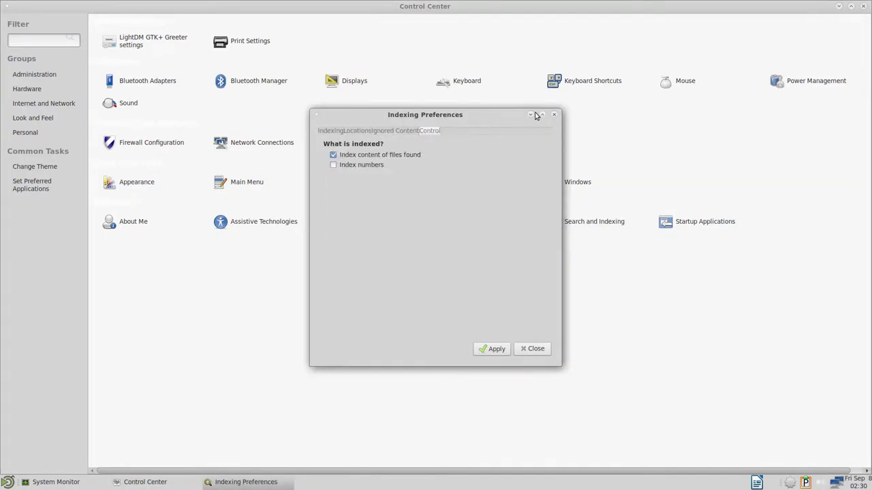
{"action": "left_click", "coordinate": [553, 114]}
View the Options of the Startup Applications Preferences, then close them
{"action": "left_click", "coordinate": [681, 223]}
{"action": "left_click", "coordinate": [420, 174]}
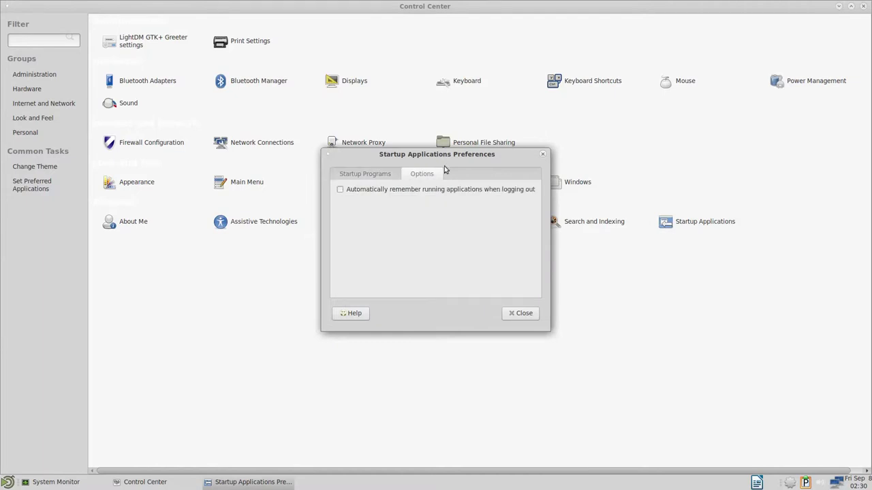
{"action": "left_click", "coordinate": [542, 154]}
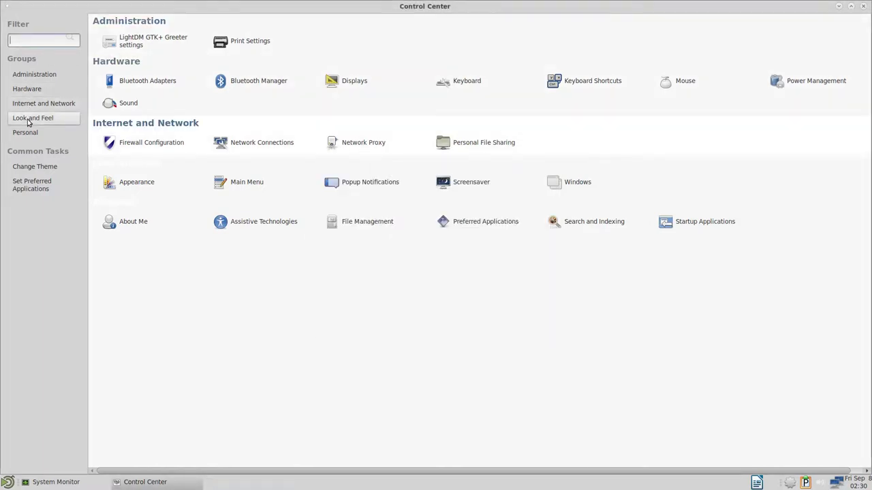
Open the Change Theme and Set Preferred Applications common tasks, then close the Control Center and both preference windows
{"action": "left_click", "coordinate": [30, 166]}
{"action": "left_click", "coordinate": [30, 188]}
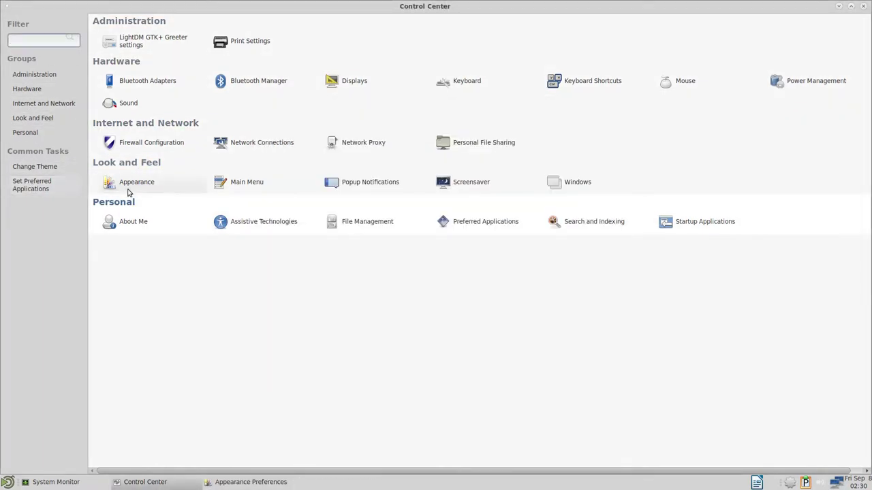
{"action": "left_click", "coordinate": [864, 7]}
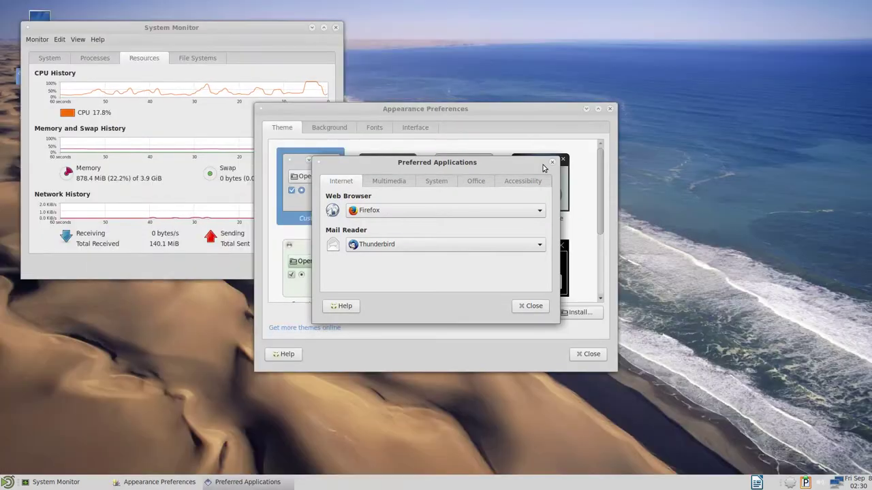
{"action": "left_click", "coordinate": [551, 161]}
{"action": "left_click", "coordinate": [610, 109]}
Tile System Monitor to the right half of the desktop and view its System and Resources information
{"action": "left_click_drag", "start_coordinate": [202, 28], "coordinate": [871, 82]}
{"action": "left_click", "coordinate": [466, 38]}
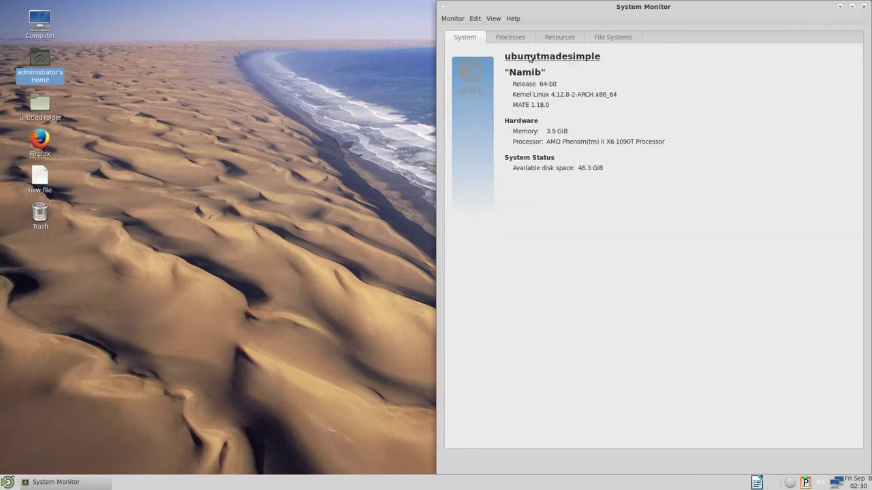
{"action": "left_click", "coordinate": [564, 41]}
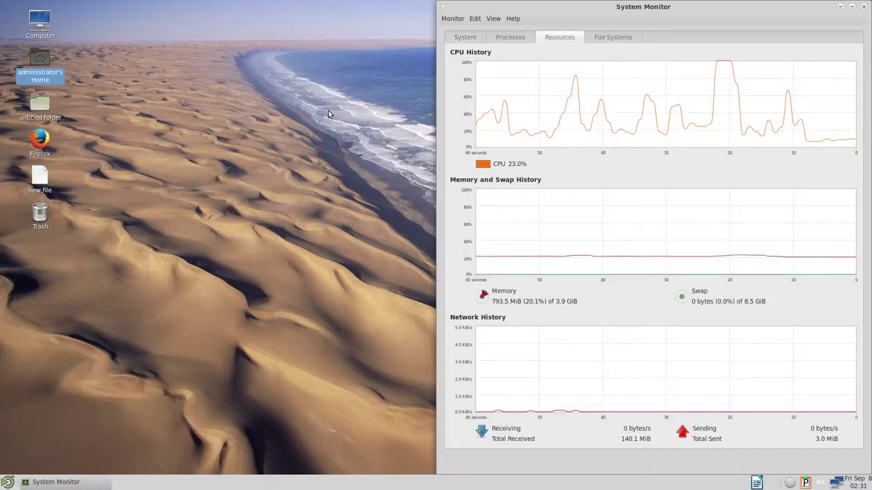
{"action": "left_click", "coordinate": [293, 156]}
Lock the screen from the main menu and return to the desktop
{"action": "left_click", "coordinate": [7, 481]}
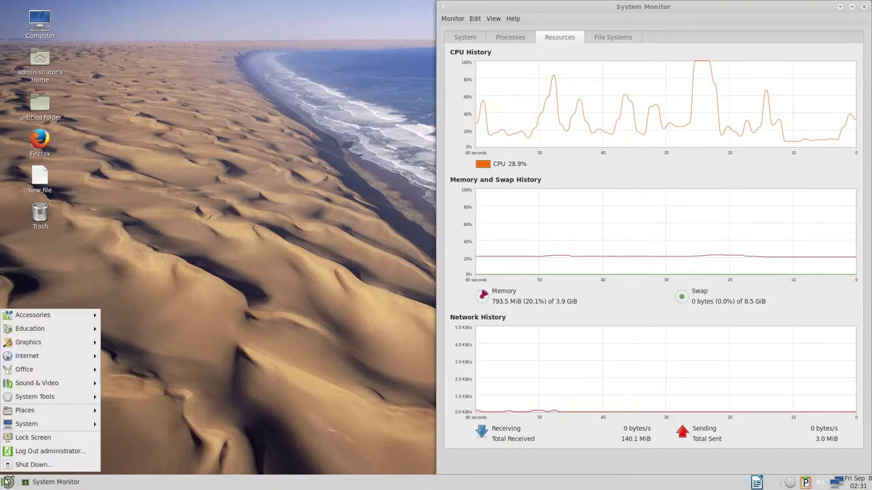
{"action": "left_click", "coordinate": [33, 437]}
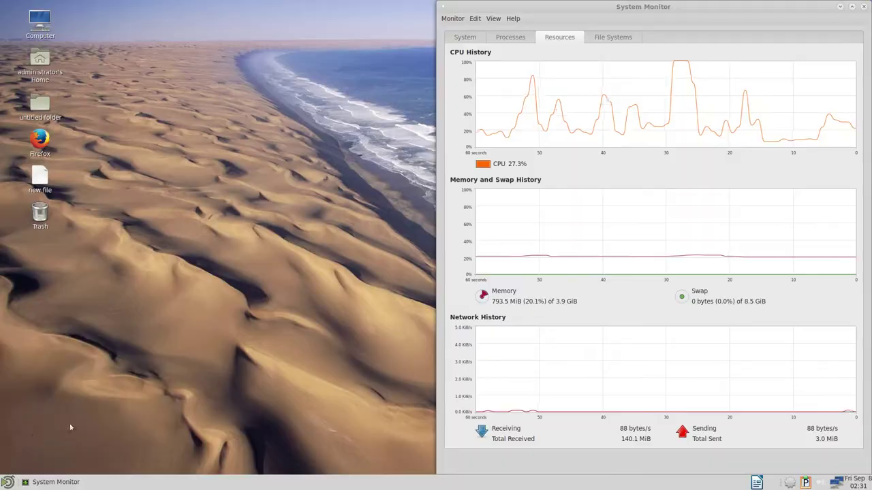
{"action": "key", "text": "Return"}
Bring up the log-out prompt for the current account and dismiss it without logging out
{"action": "left_click", "coordinate": [10, 479]}
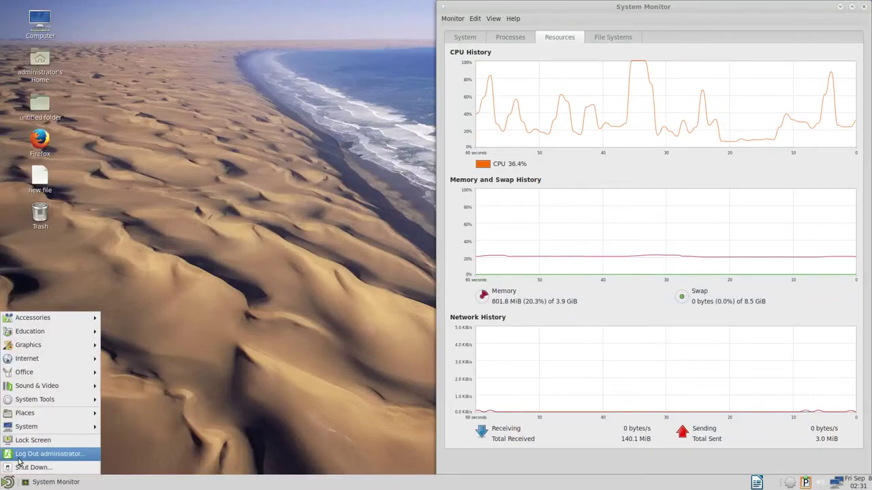
{"action": "left_click", "coordinate": [18, 458]}
{"action": "key", "text": "Escape"}
Open the Shut Down dialog to view the suspend, hibernate, restart and shutdown choices
{"action": "left_click", "coordinate": [7, 482]}
{"action": "left_click", "coordinate": [8, 481]}
{"action": "left_click", "coordinate": [7, 481]}
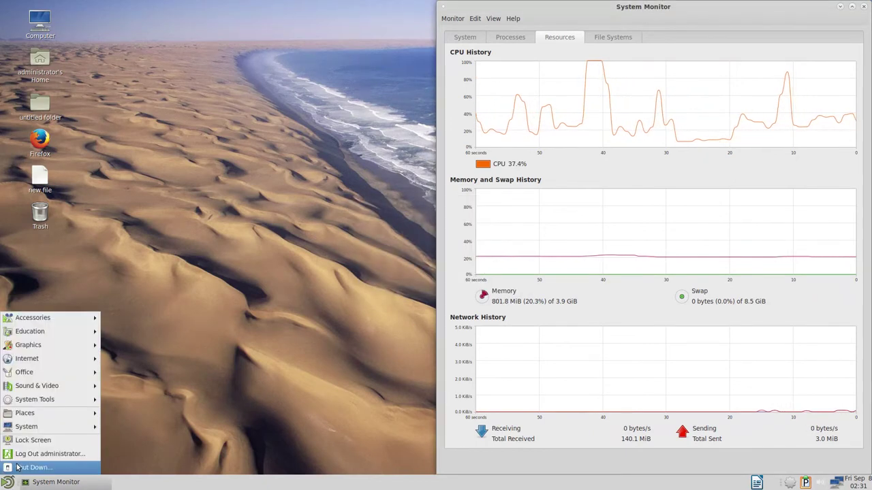
{"action": "left_click", "coordinate": [19, 467]}
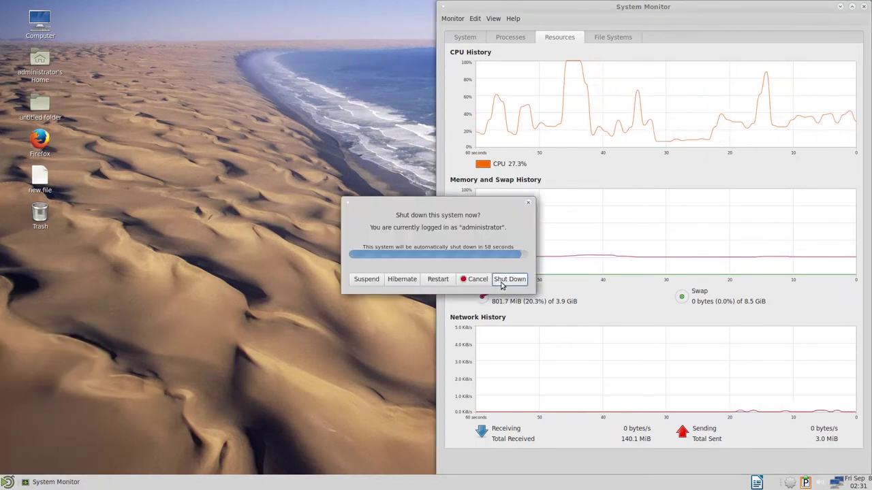